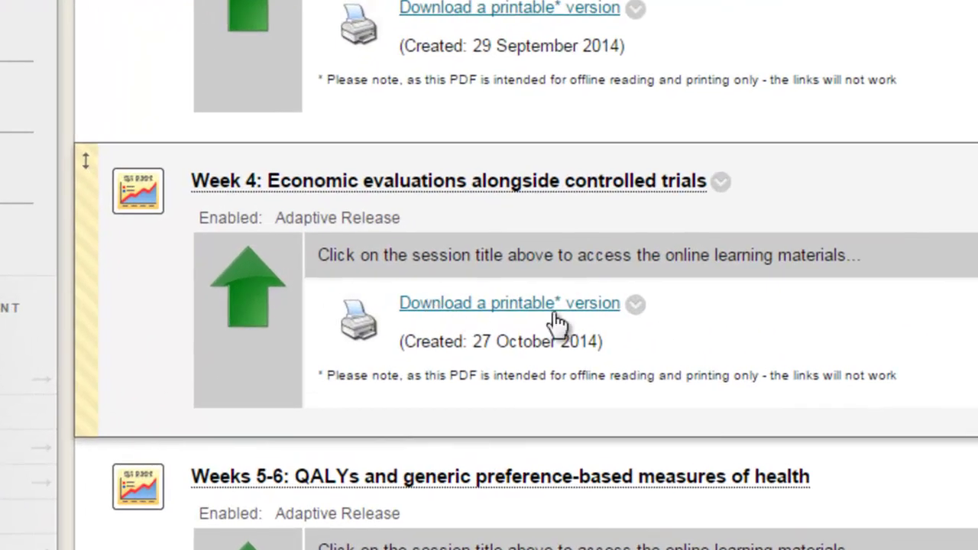
Open the Week 4 printable PDF in Chrome and note its 31-page count.
click(524, 312)
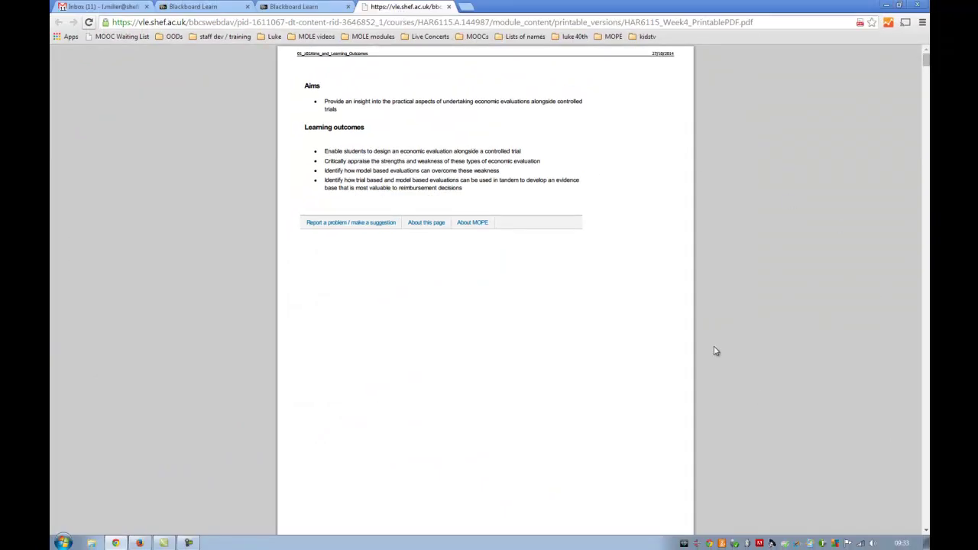
scroll(714, 346, up, 1)
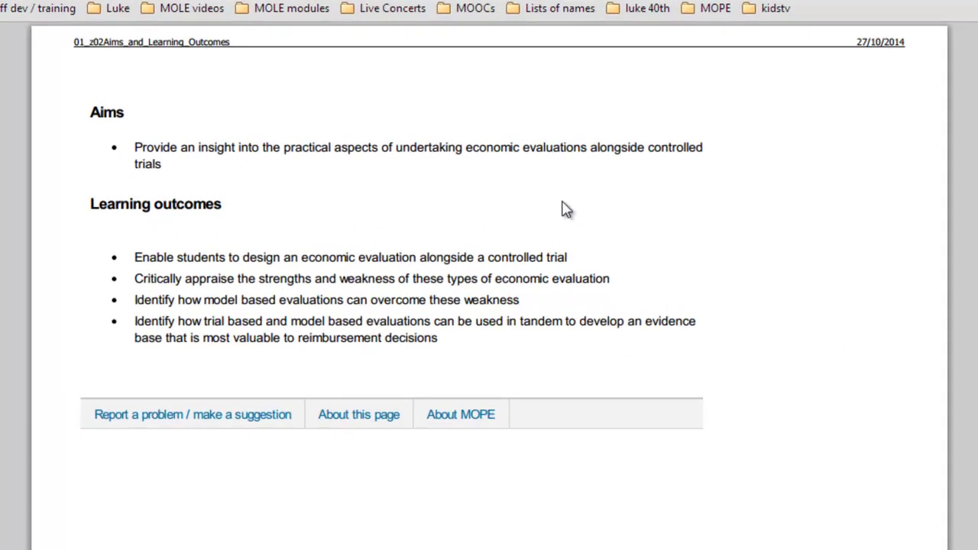
scroll(565, 210, up, 3)
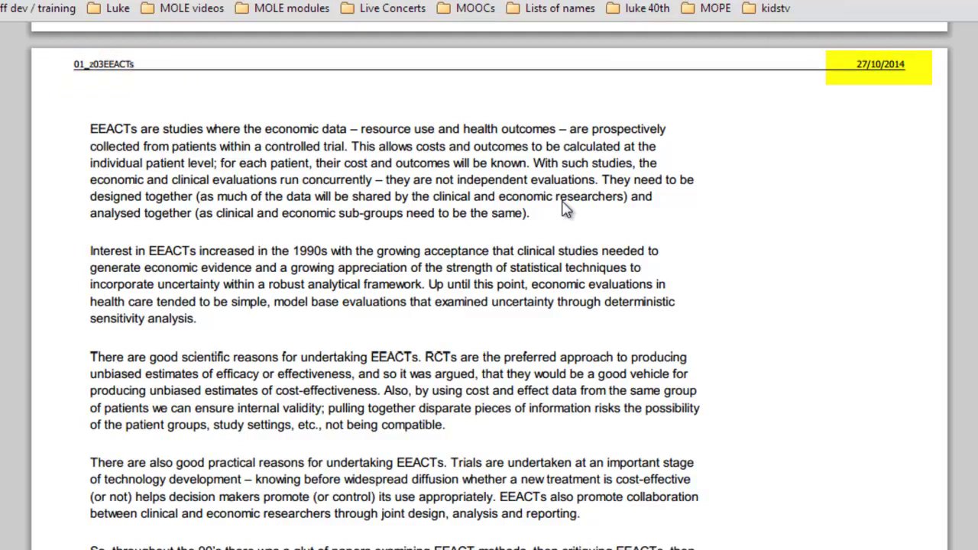
scroll(565, 208, down, 5)
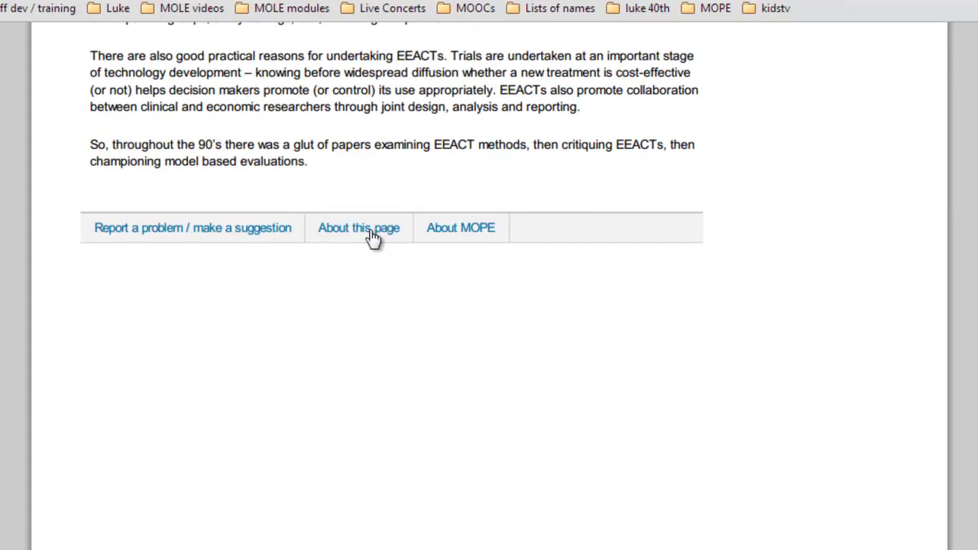
scroll(372, 238, up, 5)
scroll(425, 448, down, 5)
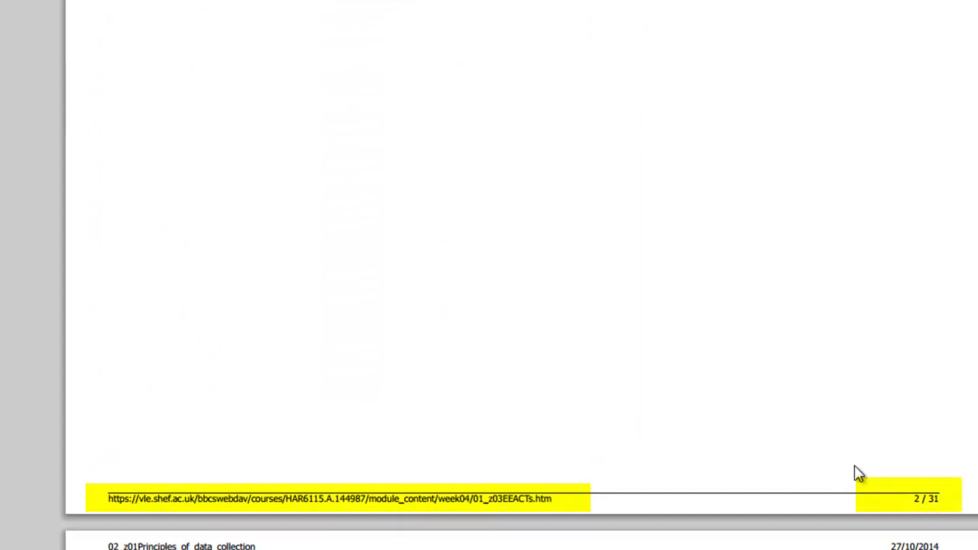
drag(914, 497, 938, 504)
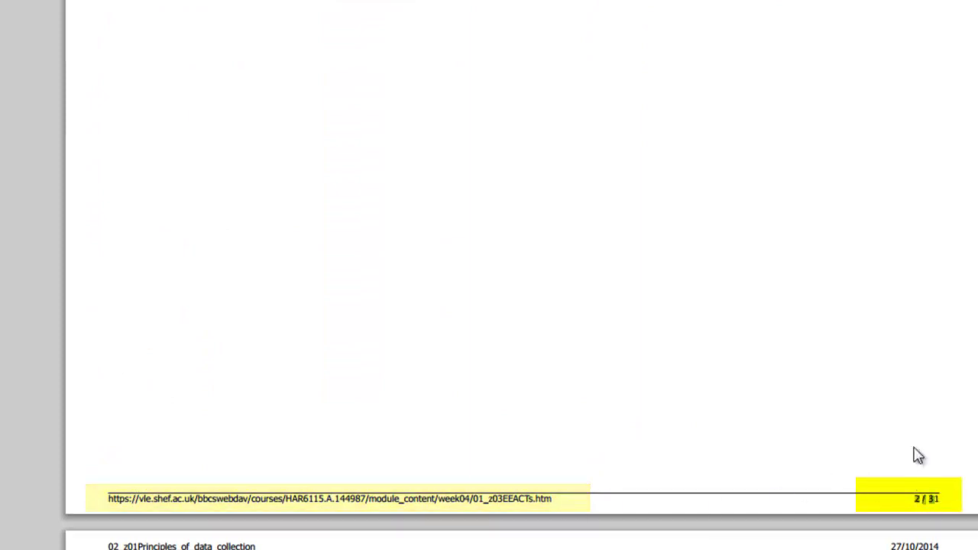
Scroll the PDF past page 3 to the DIRUM resource-use instruments activity.
scroll(935, 392, down, 4)
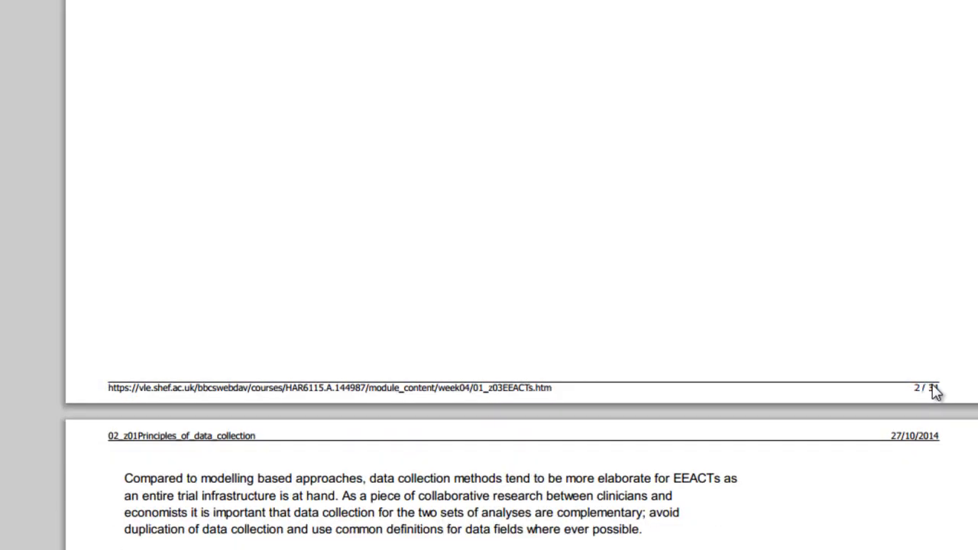
scroll(937, 393, down, 10)
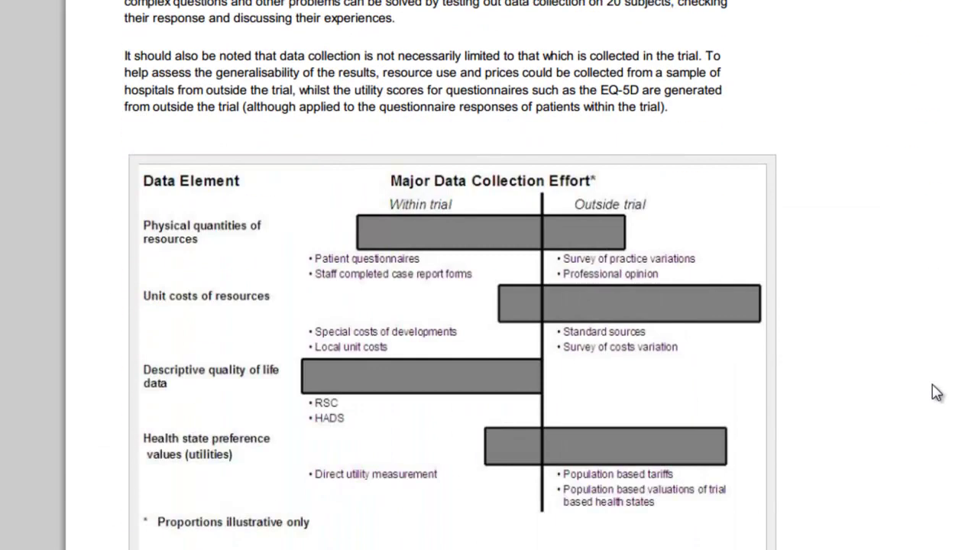
scroll(936, 392, down, 1)
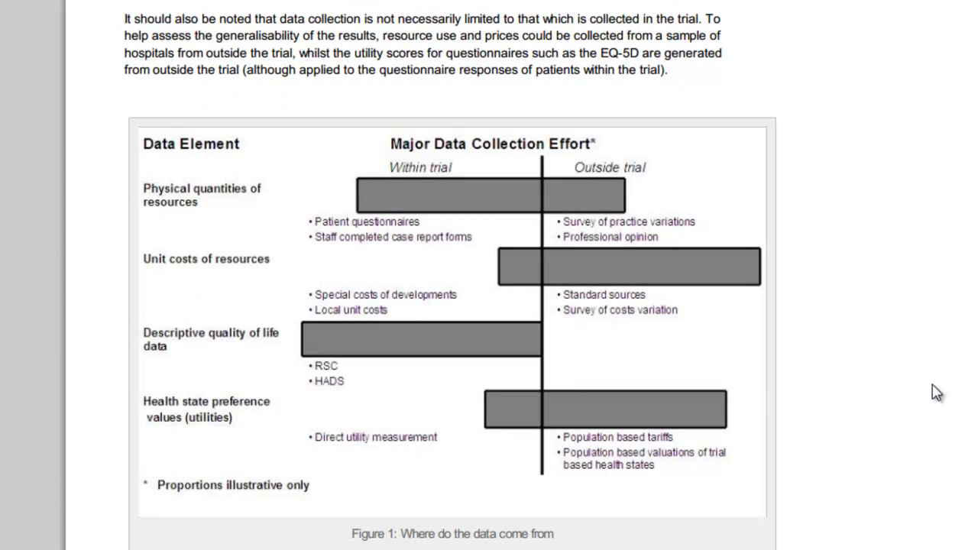
scroll(936, 393, down, 8)
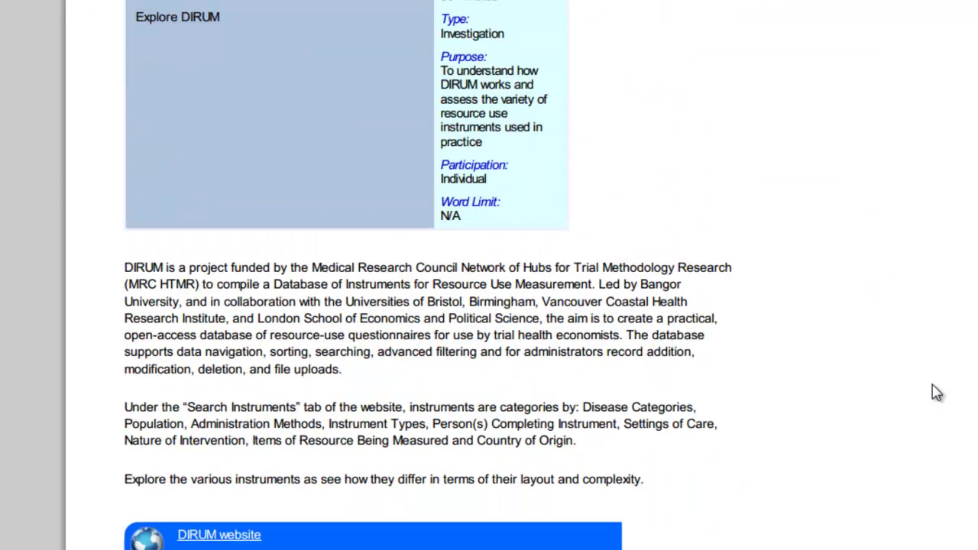
scroll(936, 393, down, 10)
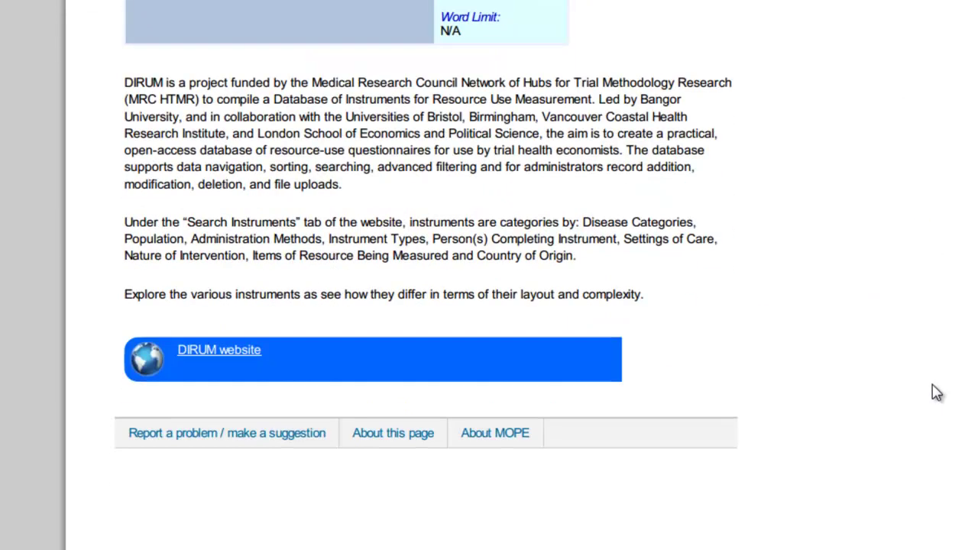
scroll(936, 393, down, 15)
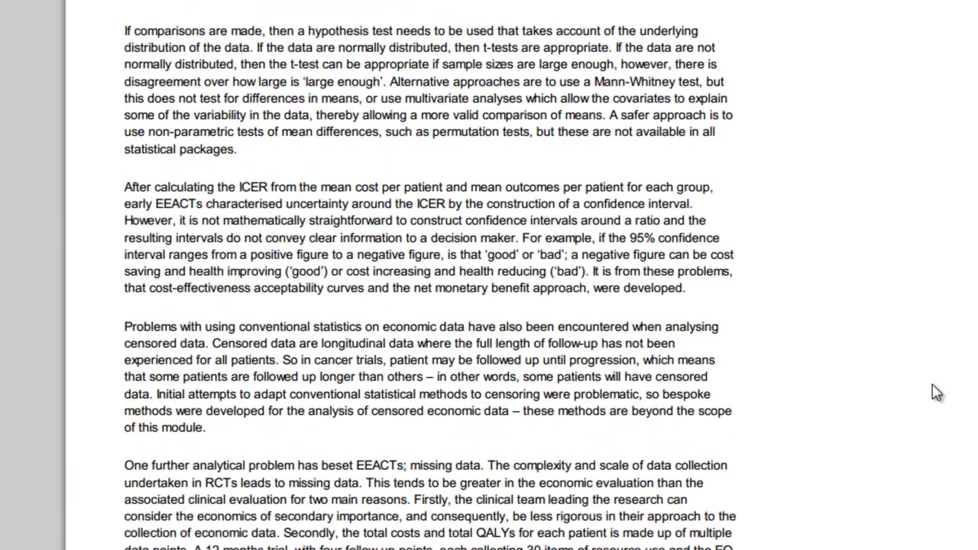
scroll(937, 392, down, 10)
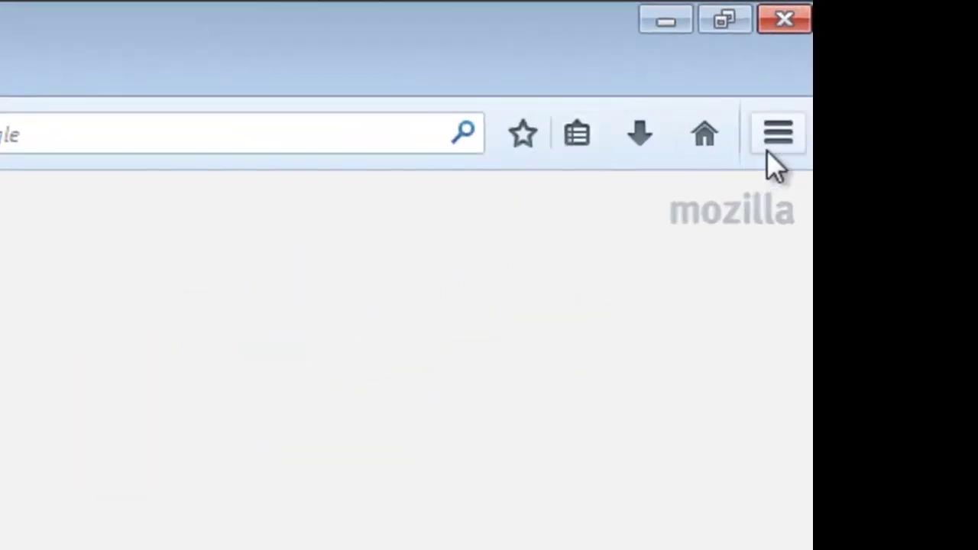
Search add-ons for 'print pdf', install Print pages to Pdf, restart Firefox and close the versions tab.
click(773, 143)
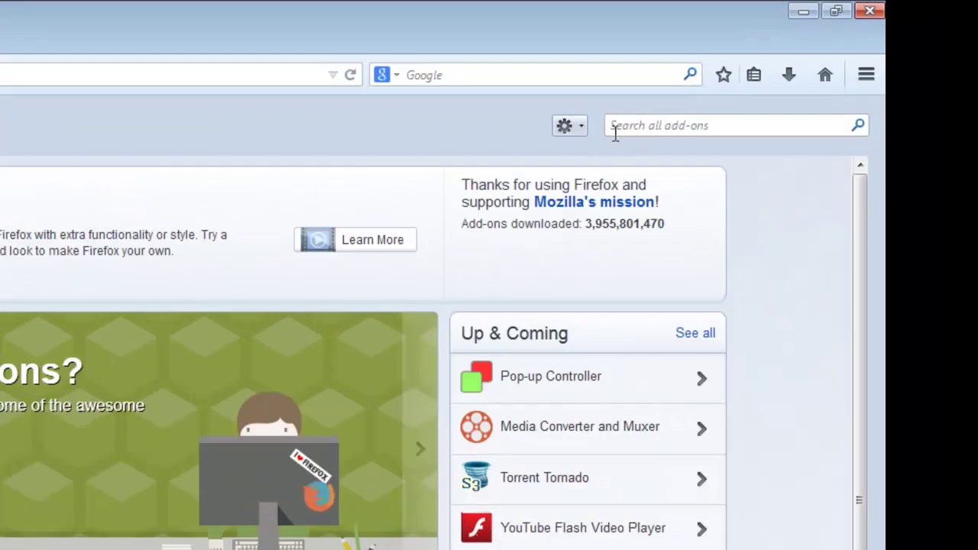
click(788, 67)
text(F)
text(rint pdf)
key(Return)
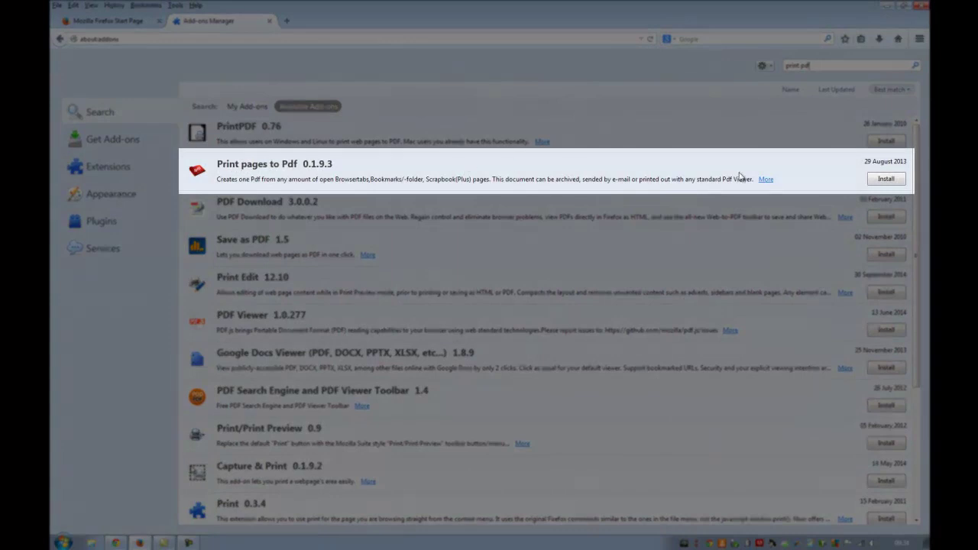
click(873, 181)
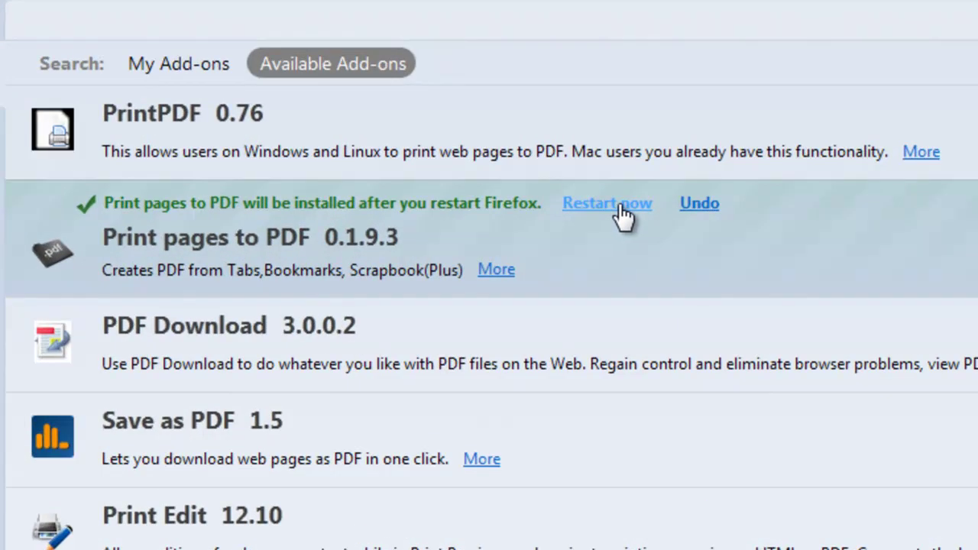
click(606, 203)
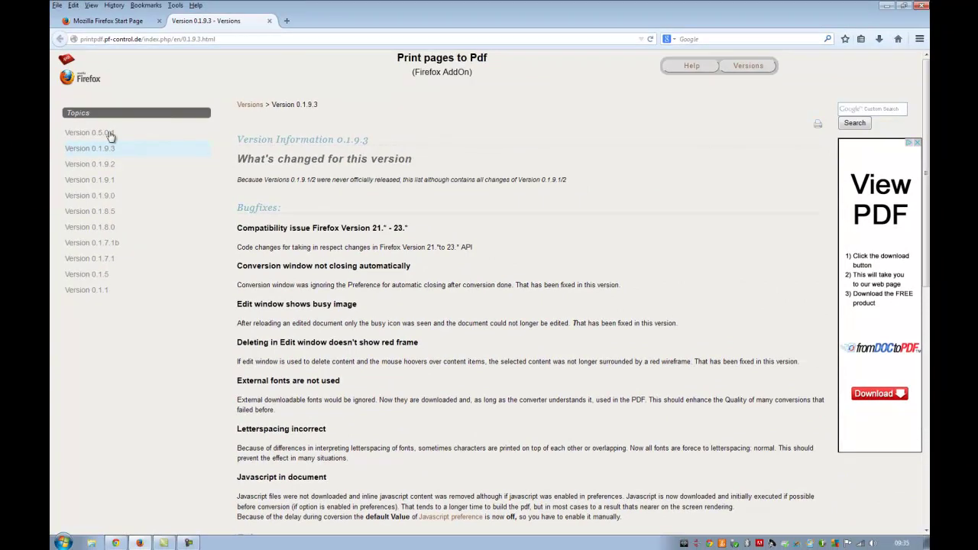
click(270, 21)
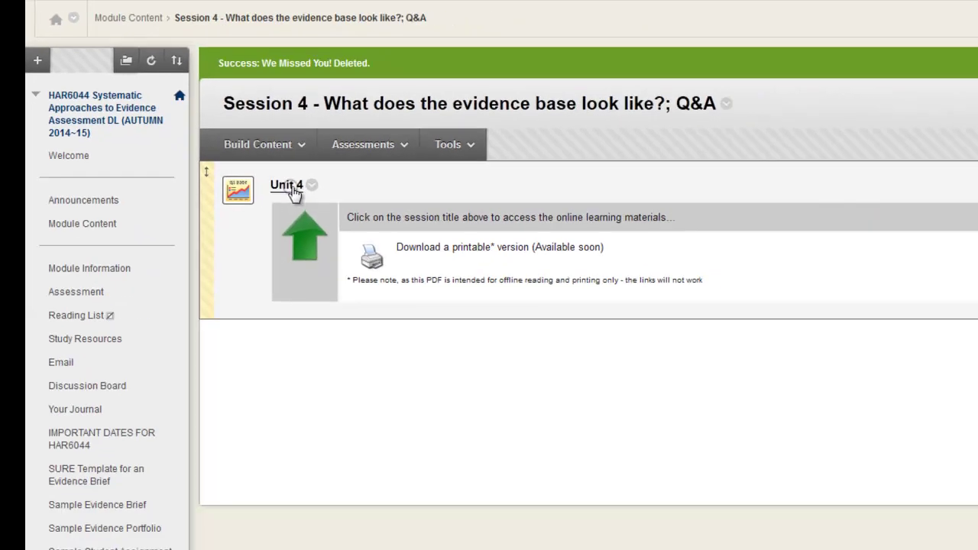
Open the Unit 4 learning module in Session 4 to show its 16-page table of contents.
click(425, 276)
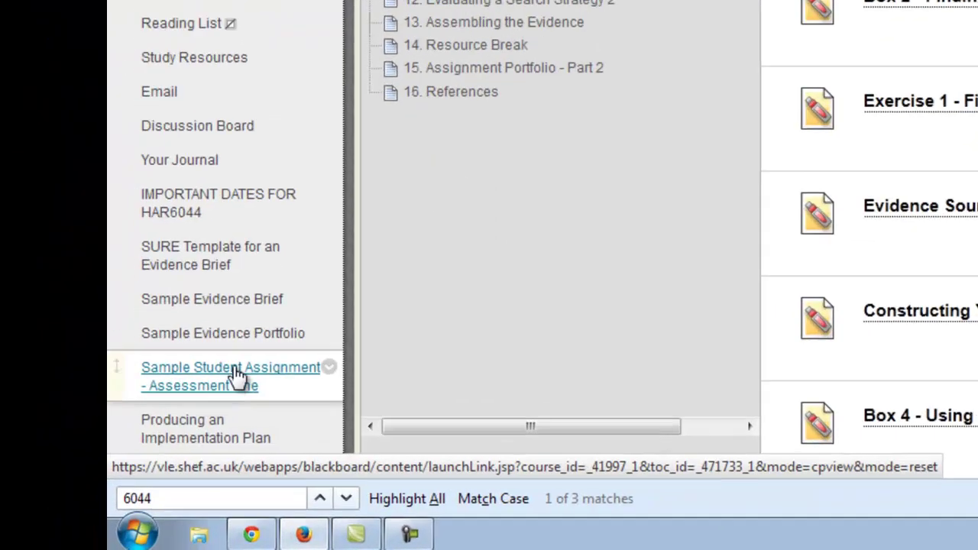
Browse the HAR6044.A.139655 Content Collection to module_content › Week 6 › Unit4 to list its HTM pages.
scroll(162, 420, down, 3)
scroll(300, 359, down, 5)
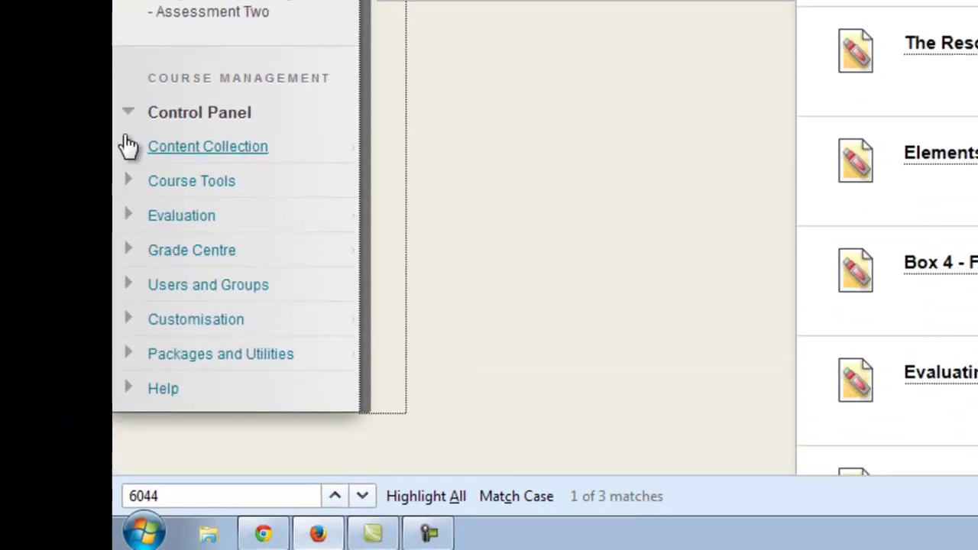
click(128, 153)
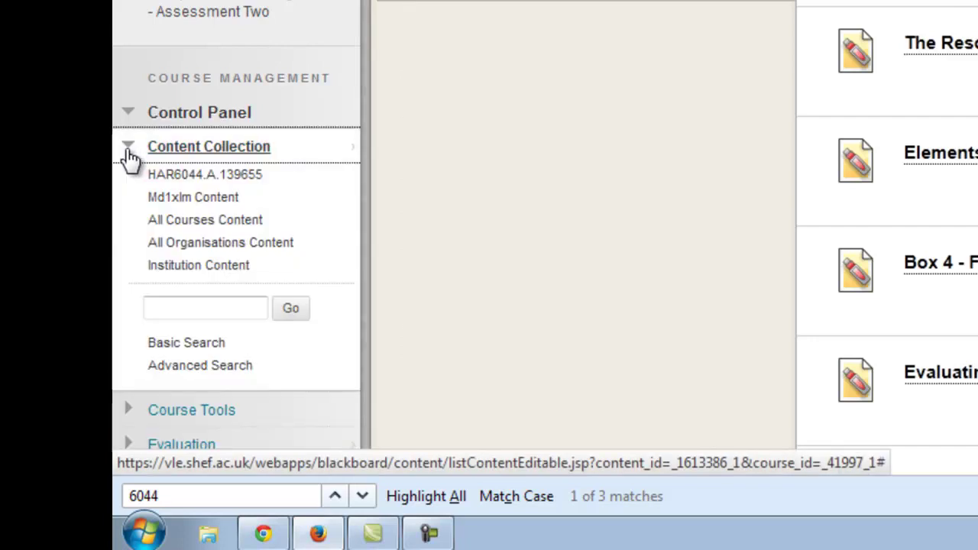
click(229, 183)
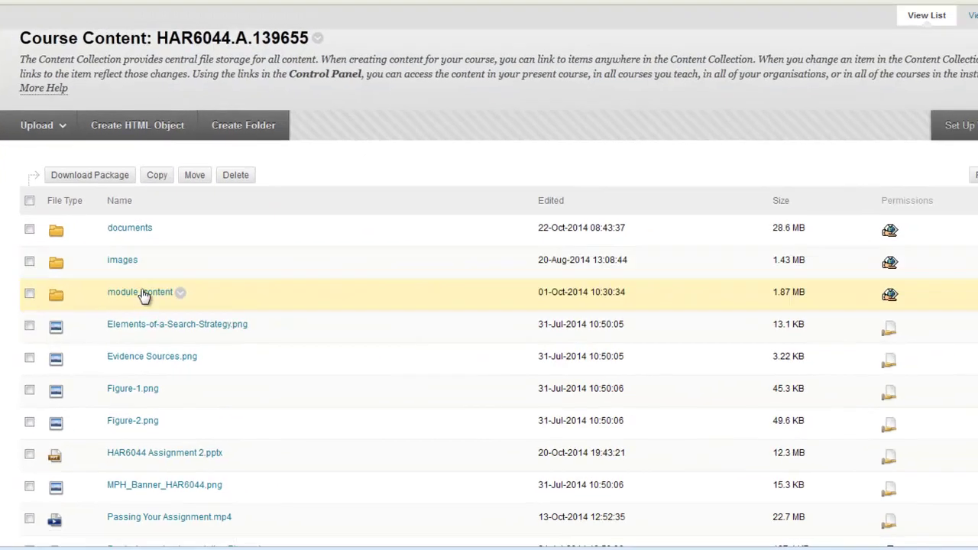
click(593, 67)
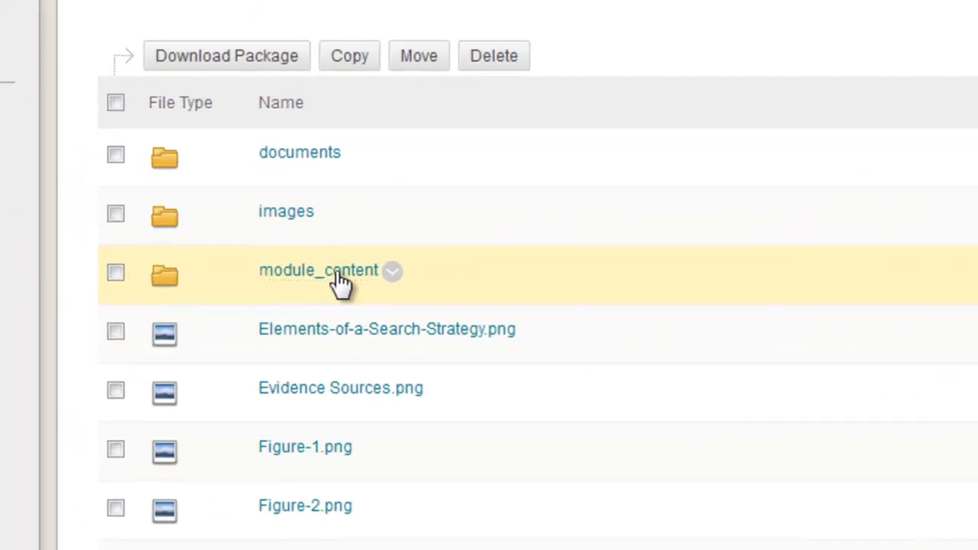
click(339, 277)
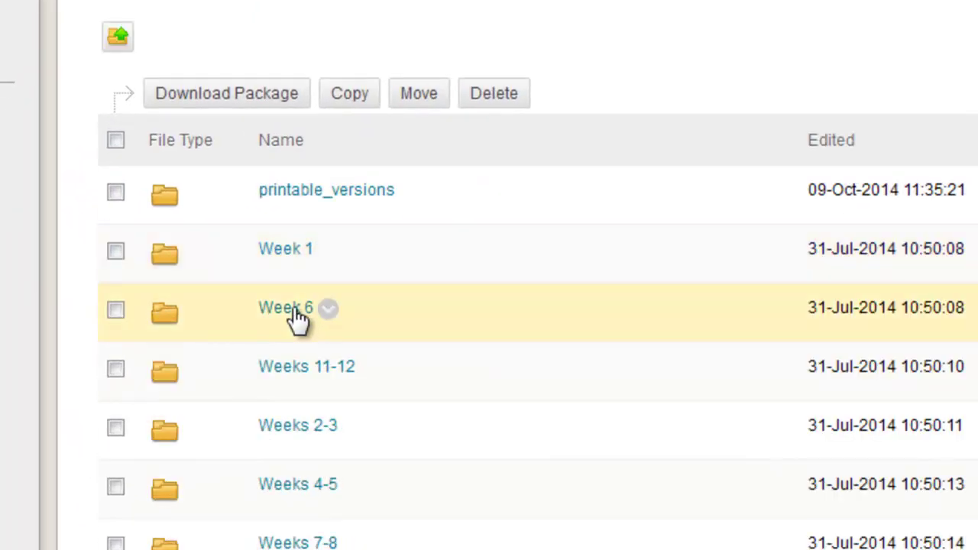
click(301, 315)
click(288, 200)
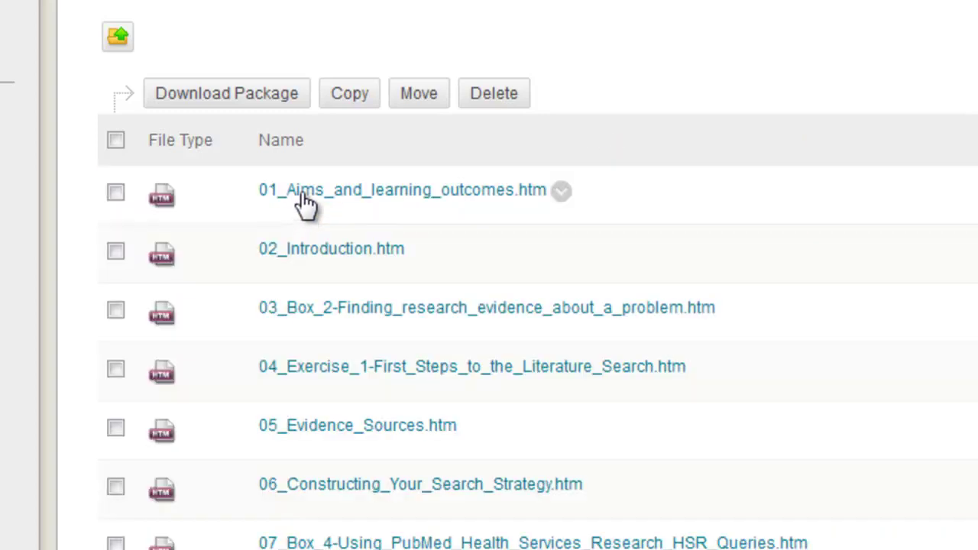
scroll(489, 268, down, 5)
scroll(489, 267, up, 2)
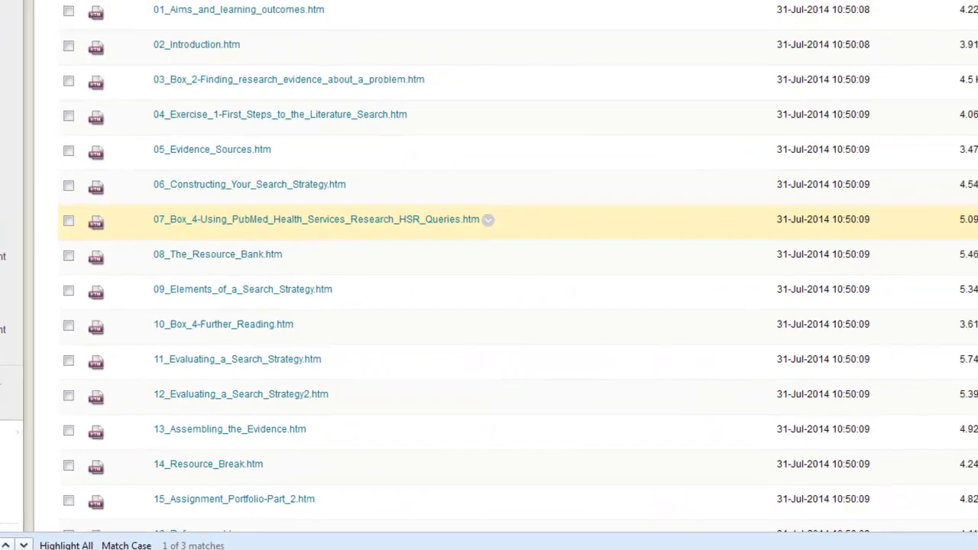
click(196, 45)
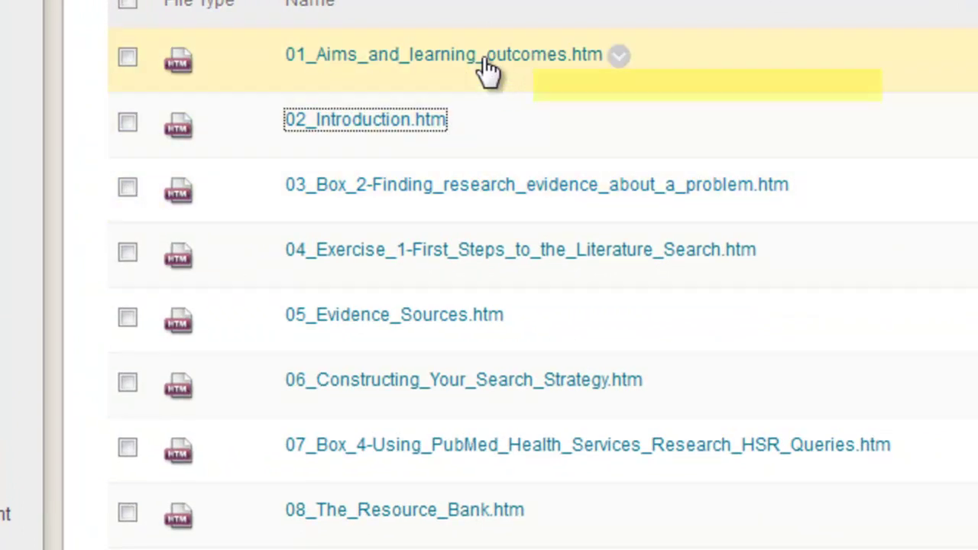
Open the unit pages from 01_Aims_and_learning_outcomes to 05_Evidence_Sources in new tabs, then close the MOLE tab.
right_click(487, 65)
click(574, 86)
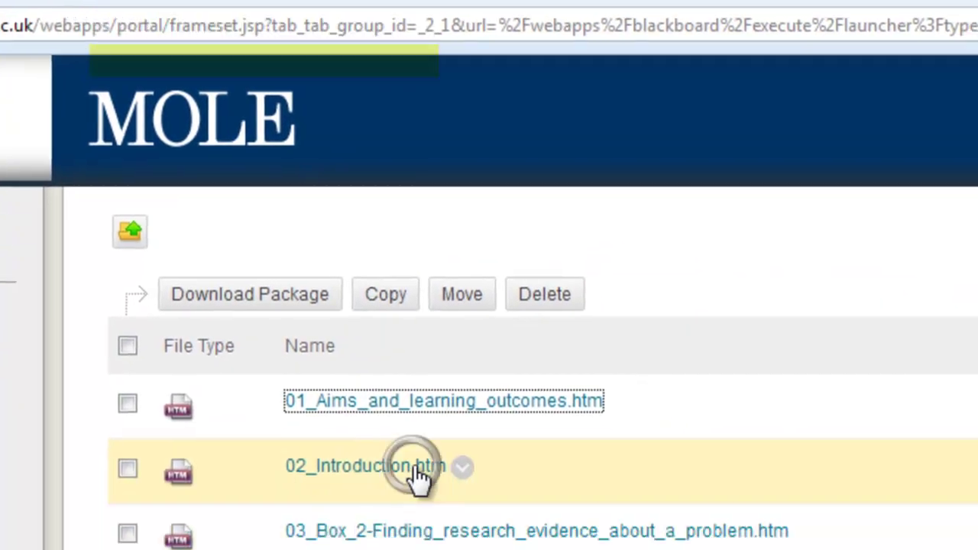
right_click(434, 547)
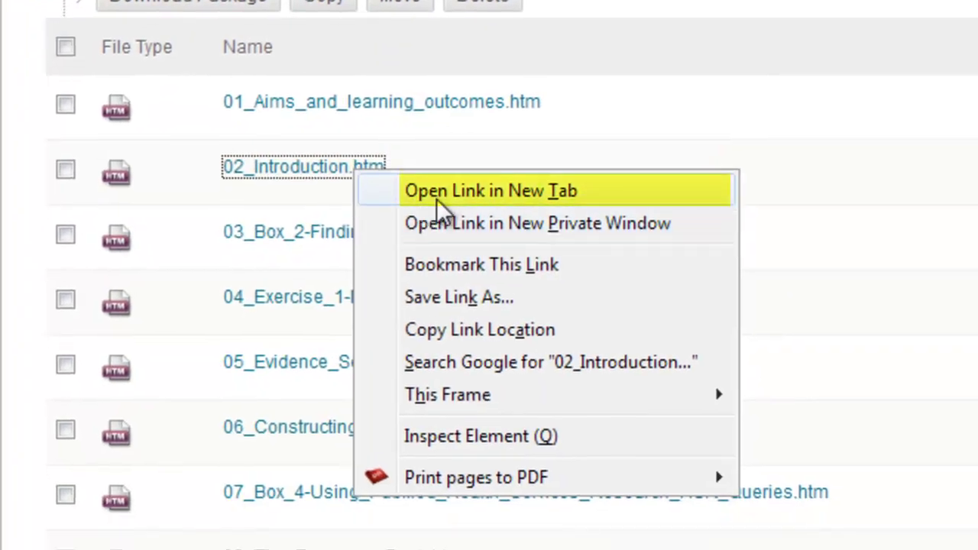
click(451, 226)
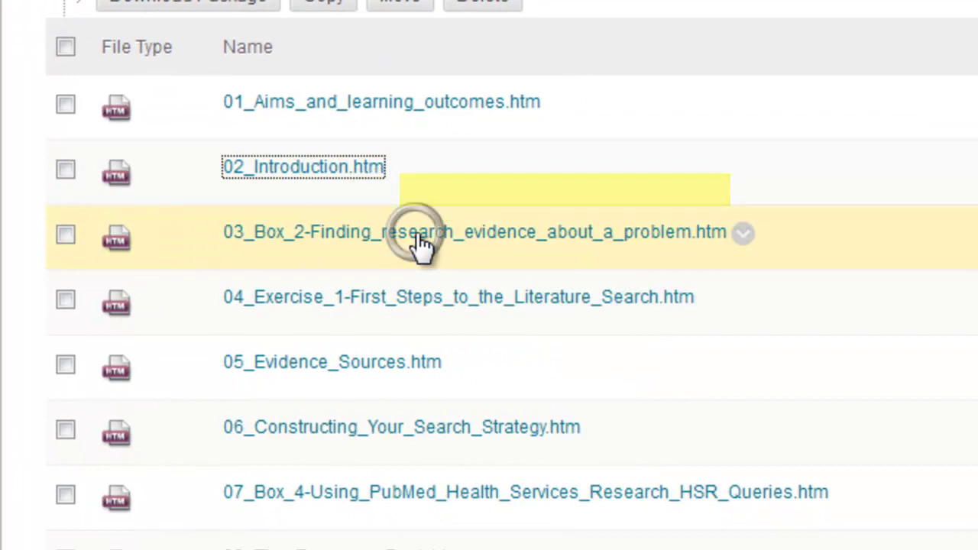
right_click(458, 237)
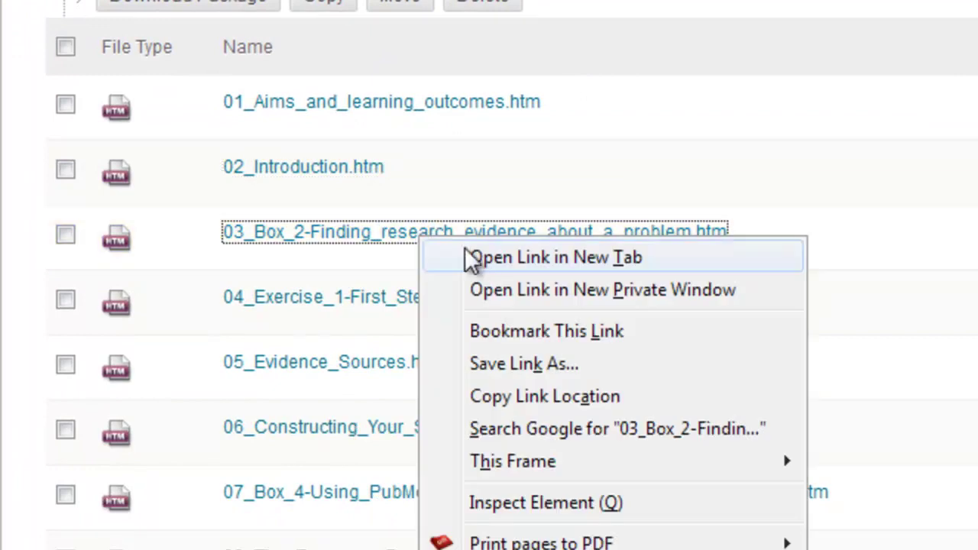
click(476, 252)
right_click(437, 302)
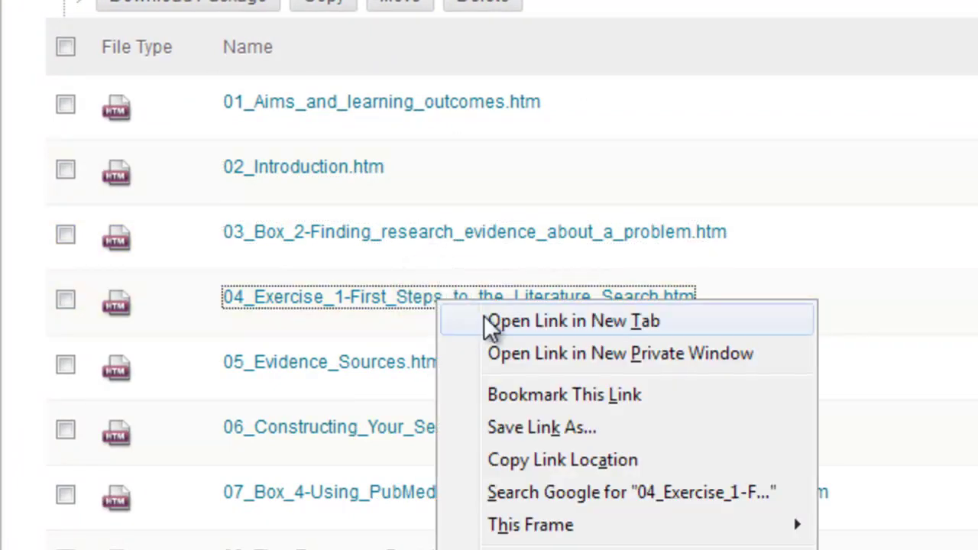
click(489, 319)
right_click(453, 375)
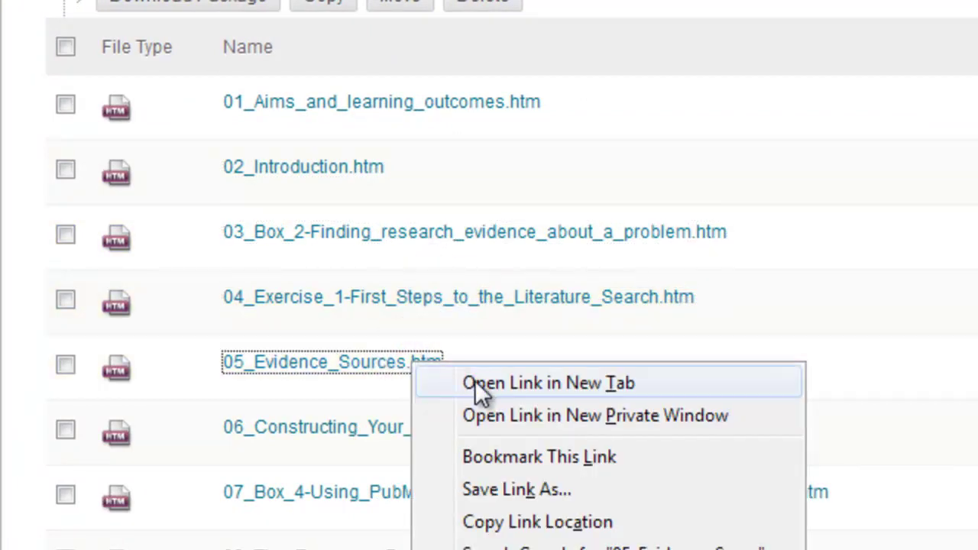
click(475, 382)
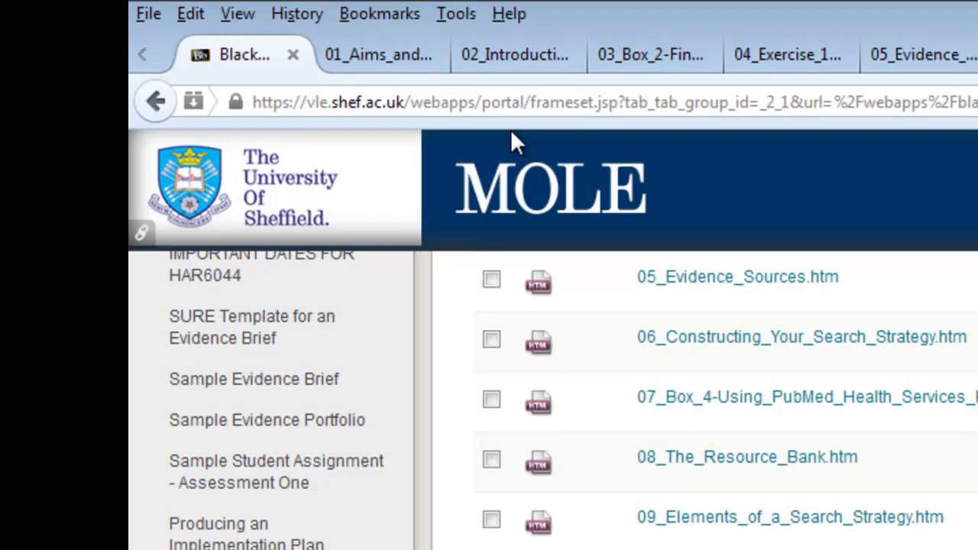
click(293, 55)
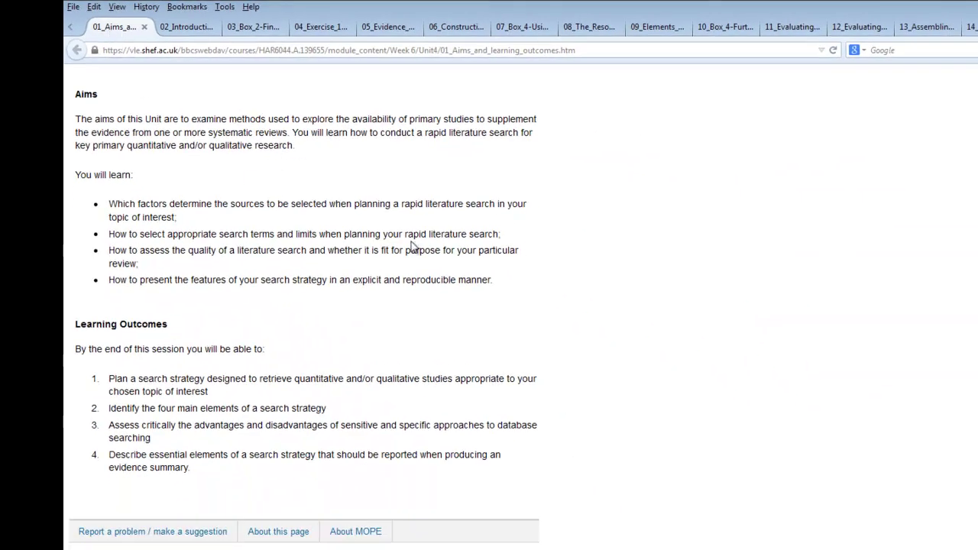
Combine all open tabs into one PDF with Print pages to PDF > Print all Tabs.
right_click(527, 321)
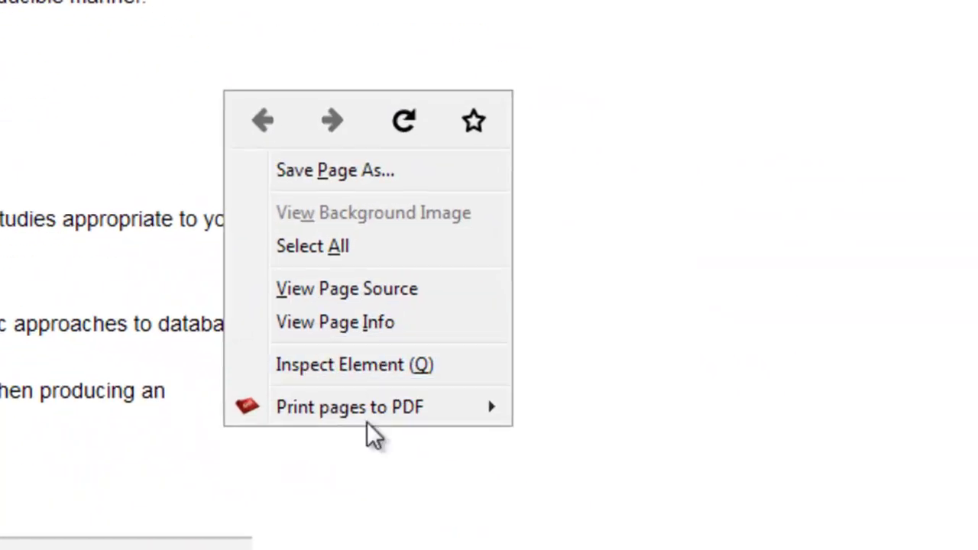
mouse_move(611, 467)
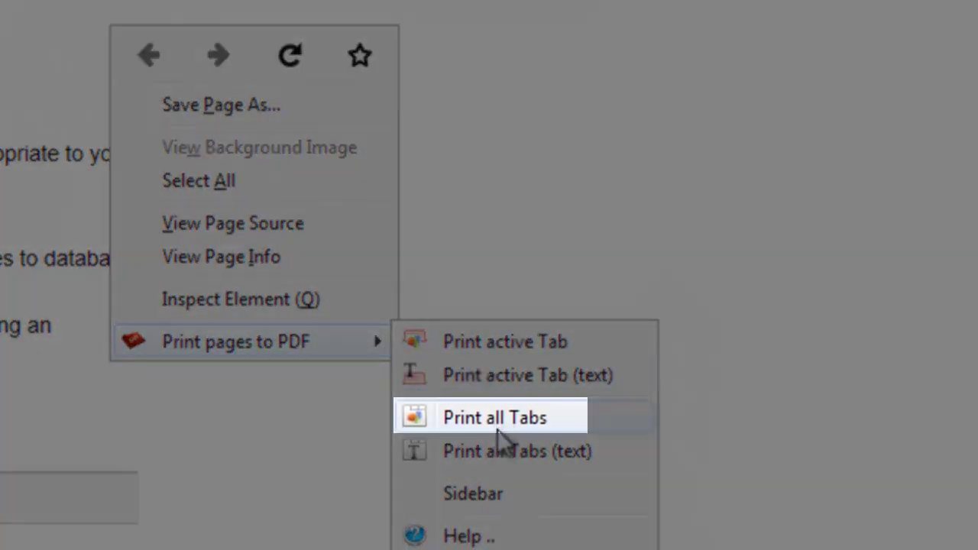
click(506, 420)
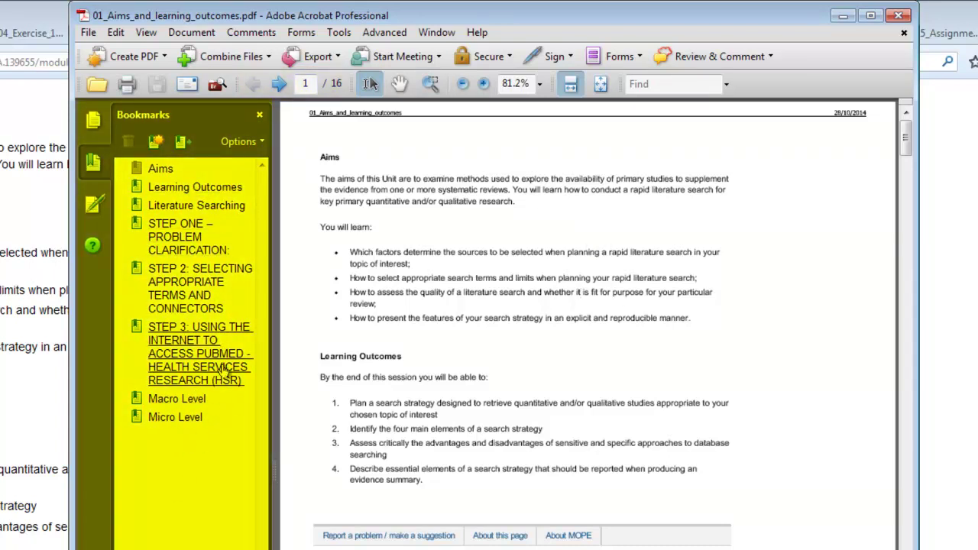
Page through the combined PDF in Acrobat to its Macro Level section on search sensitivity.
click(543, 318)
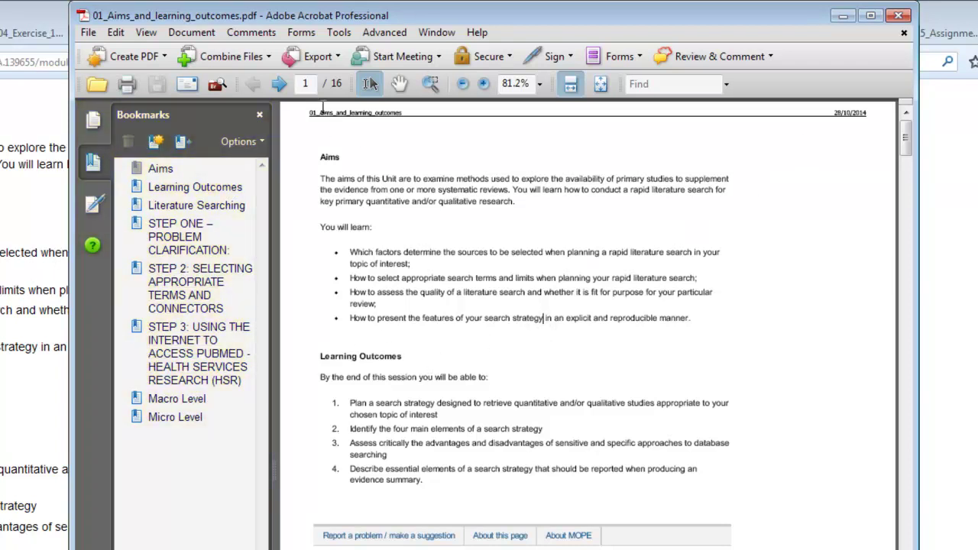
scroll(600, 392, down, 10)
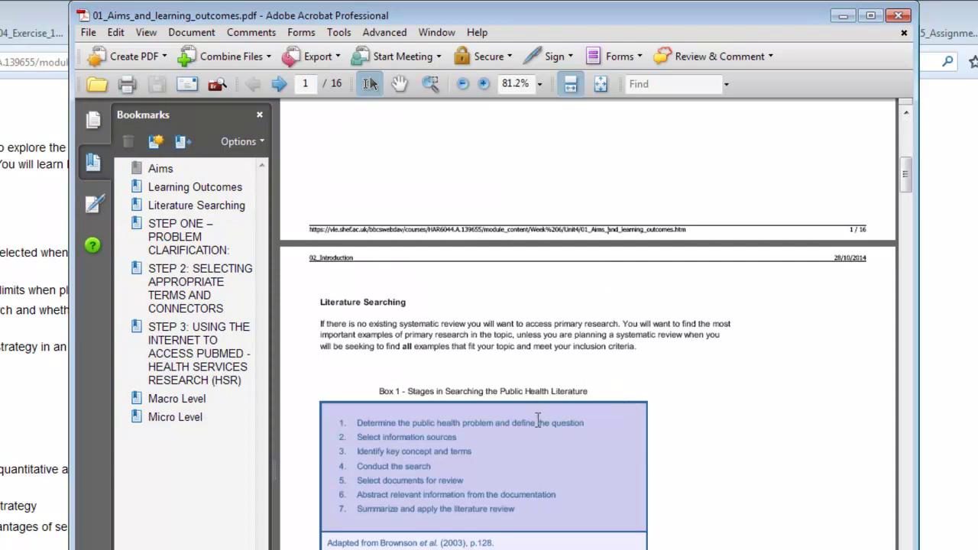
scroll(533, 417, down, 15)
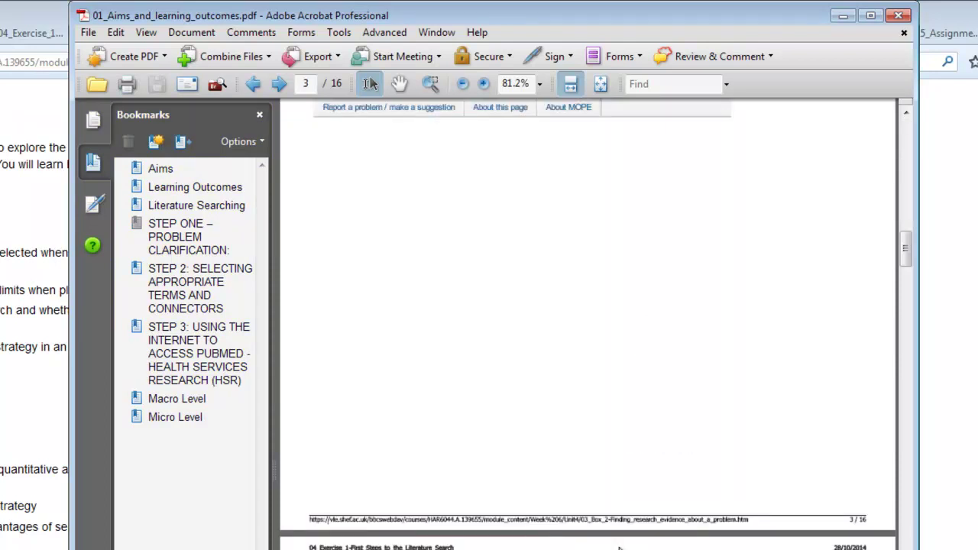
scroll(578, 491, down, 5)
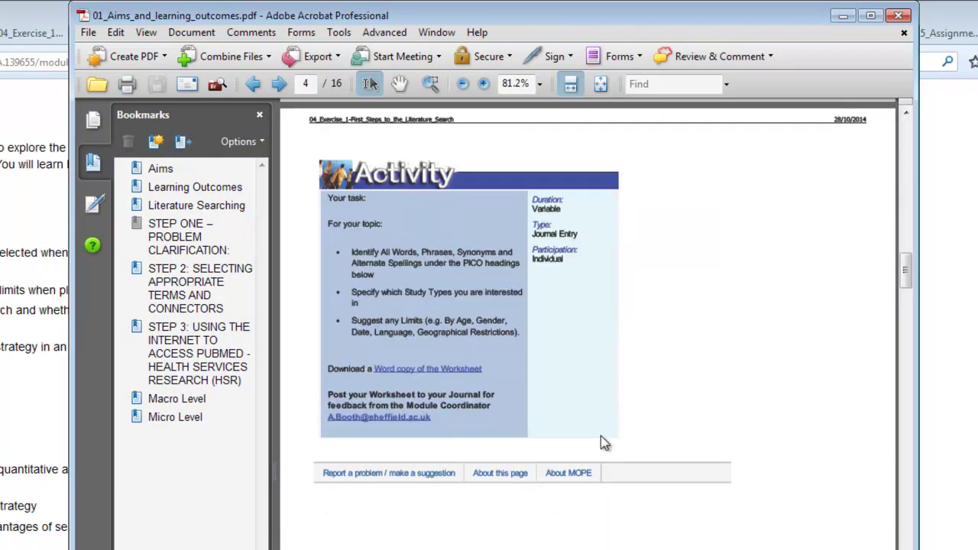
scroll(600, 442, up, 3)
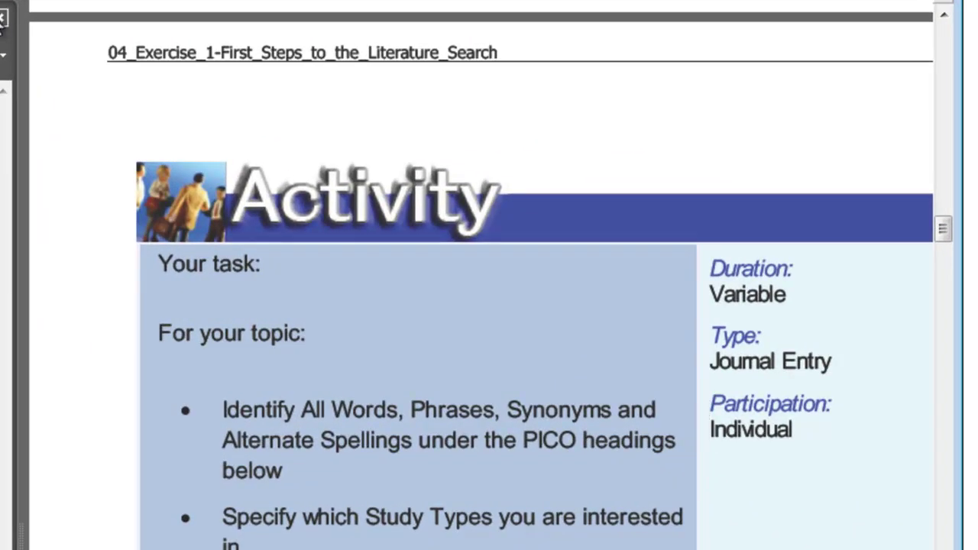
scroll(555, 454, right, 3)
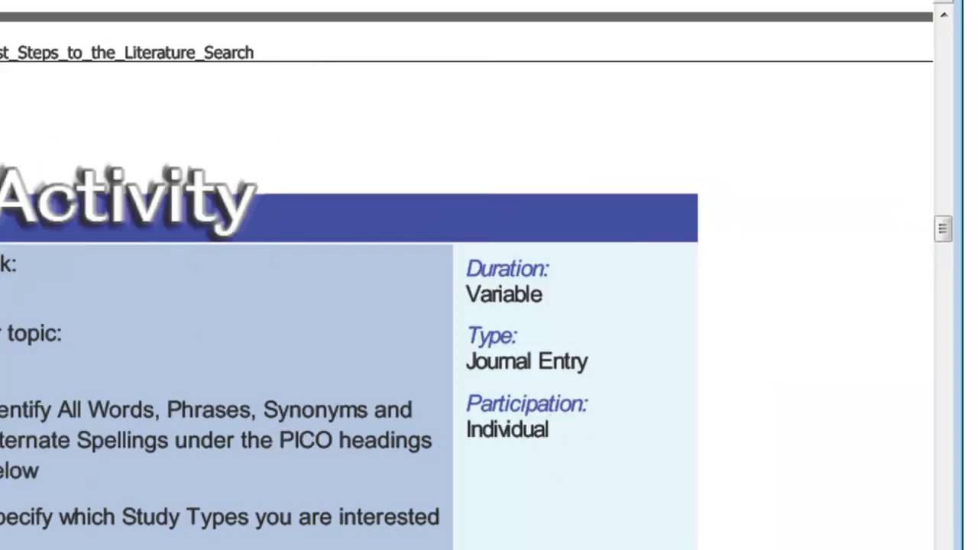
scroll(369, 520, down, 5)
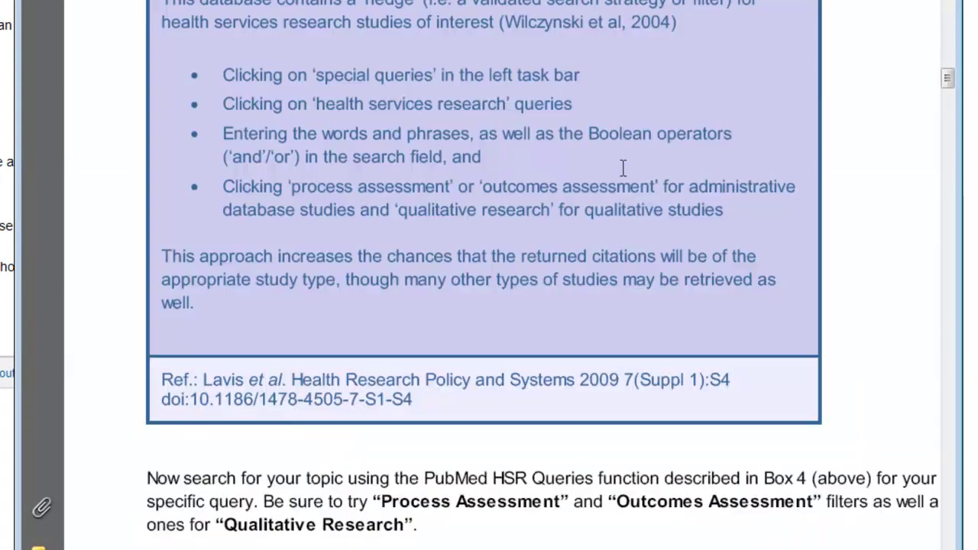
scroll(627, 164, down, 10)
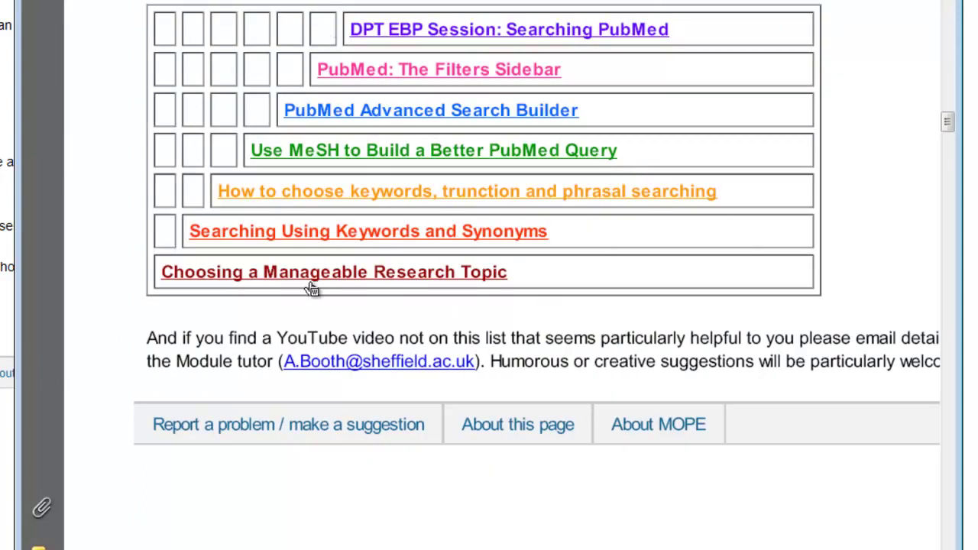
key(alt+Left)
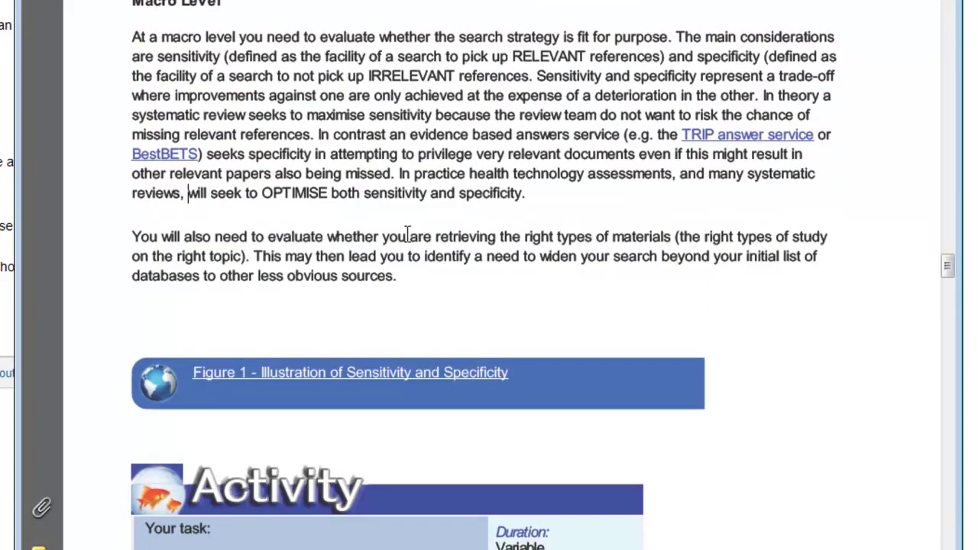
scroll(441, 256, down, 20)
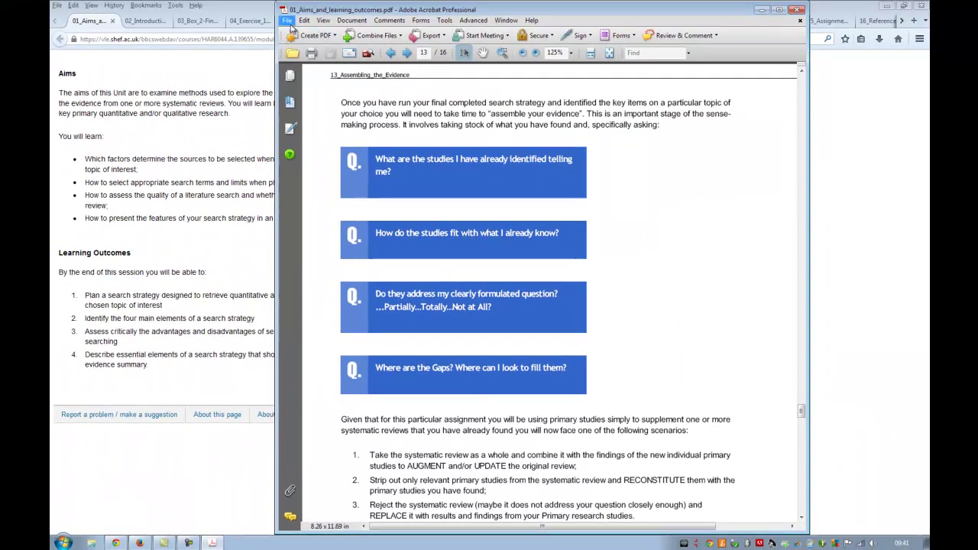
Save the PDF to the Desktop as HAR6044-unit4_PrintablePDF.
click(287, 21)
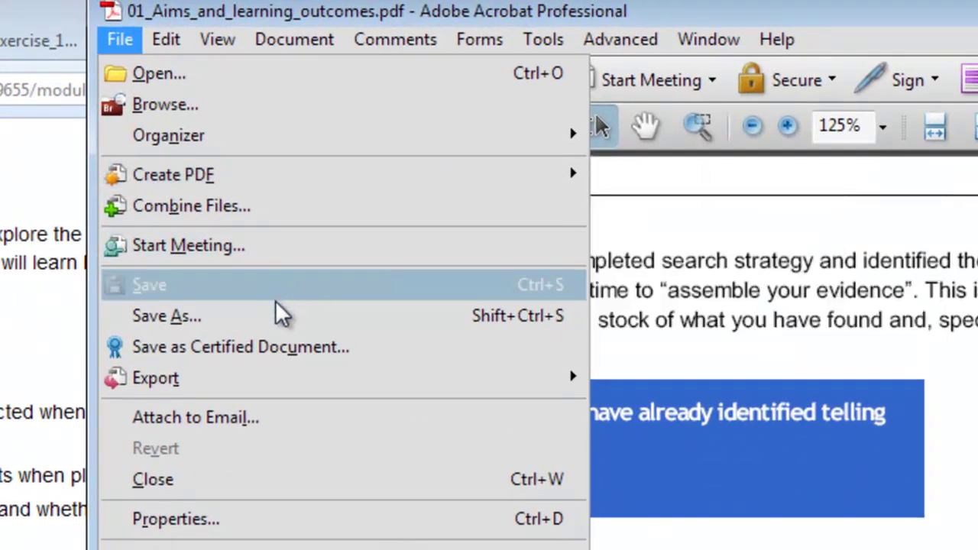
click(283, 320)
click(359, 527)
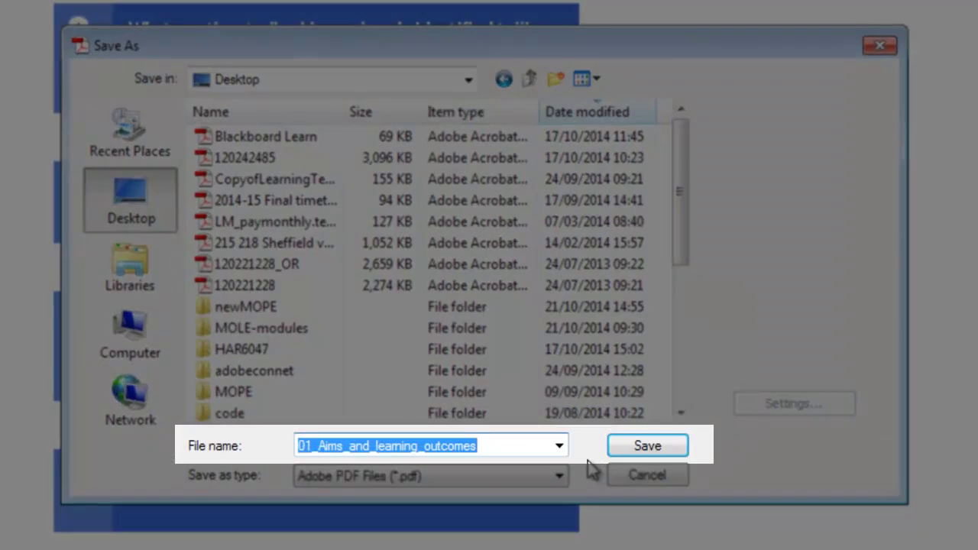
text(HAR6044-unit4_PrintablePDF)
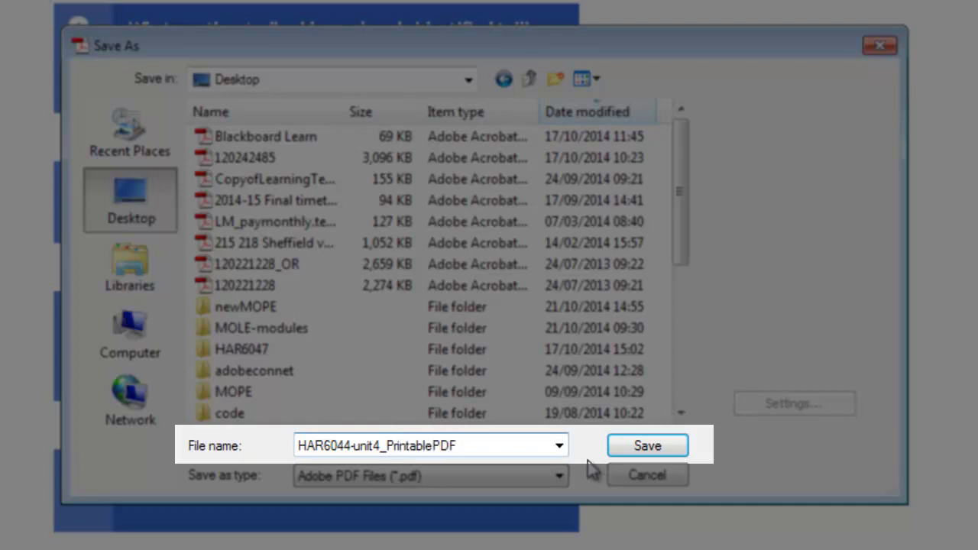
click(587, 458)
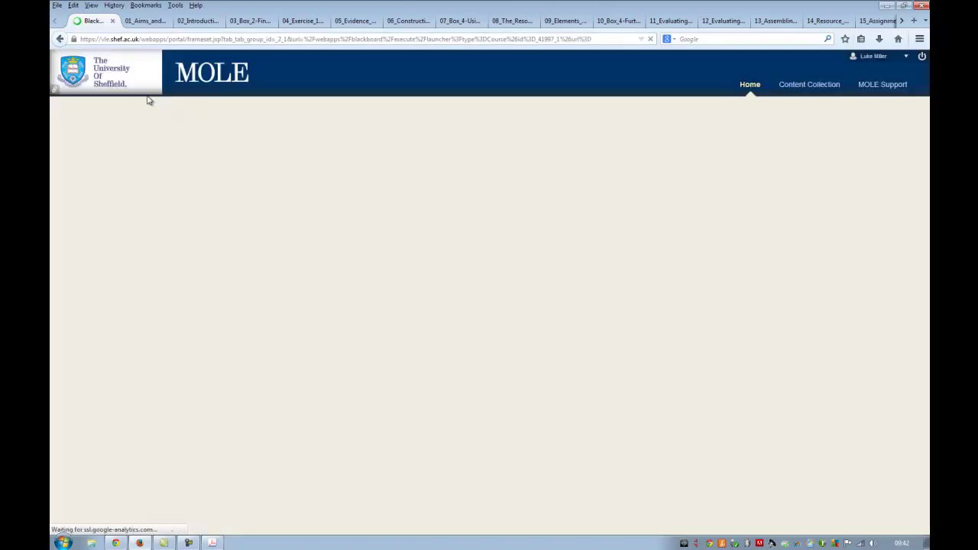
Return to Module Content and open the Session 4 folder.
scroll(188, 221, down, 5)
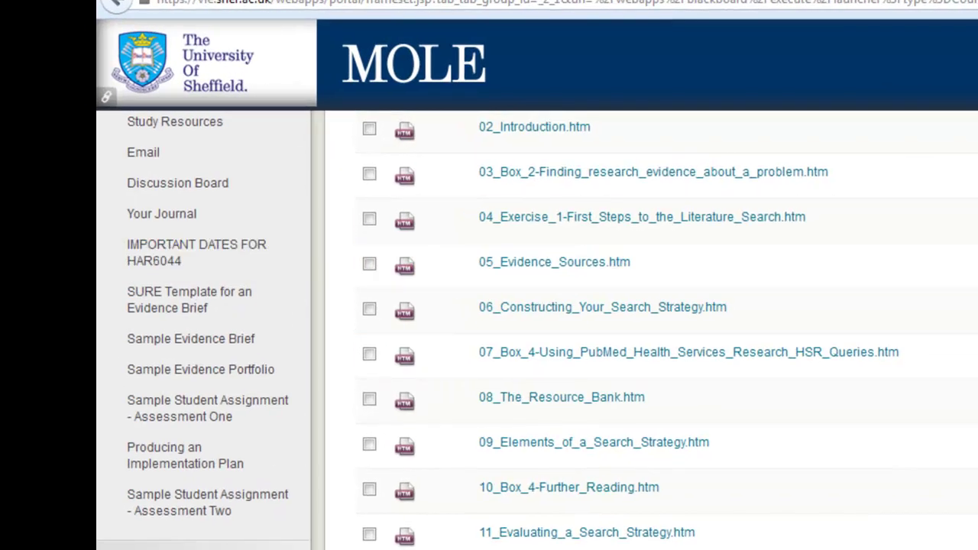
scroll(153, 252, up, 3)
click(193, 167)
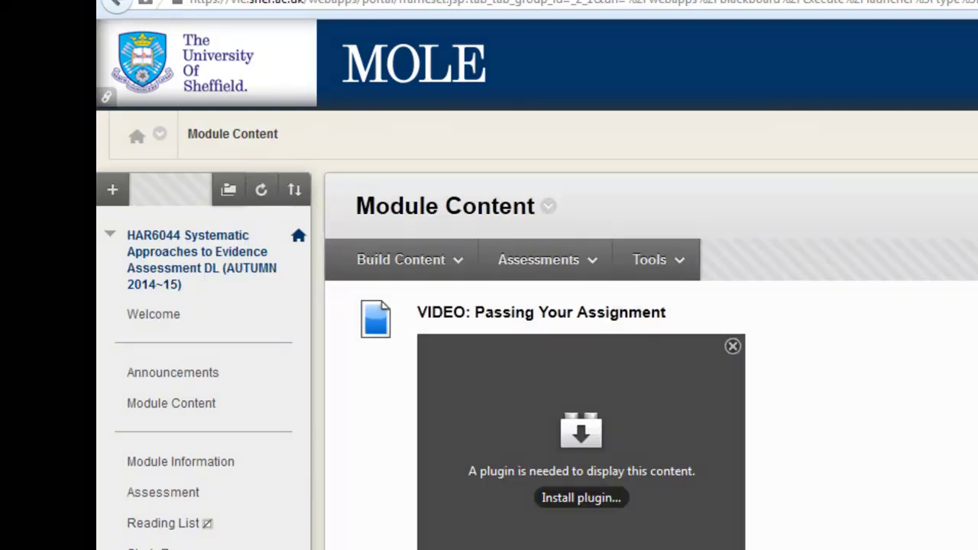
scroll(535, 329, down, 10)
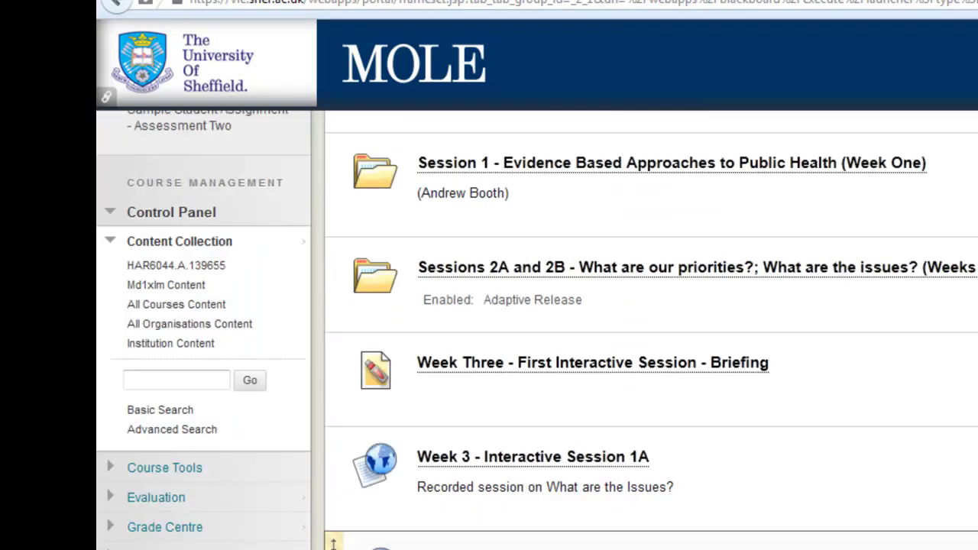
scroll(535, 329, down, 2)
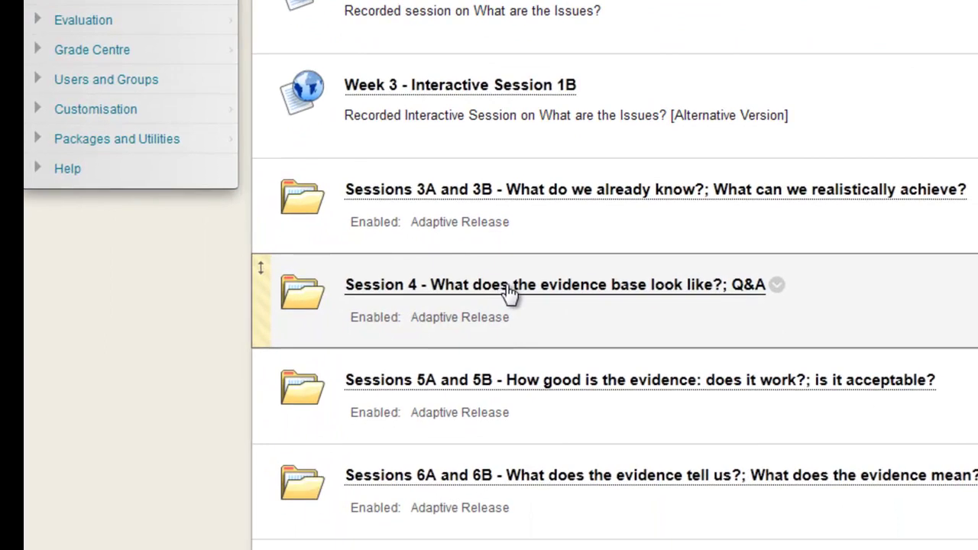
click(504, 294)
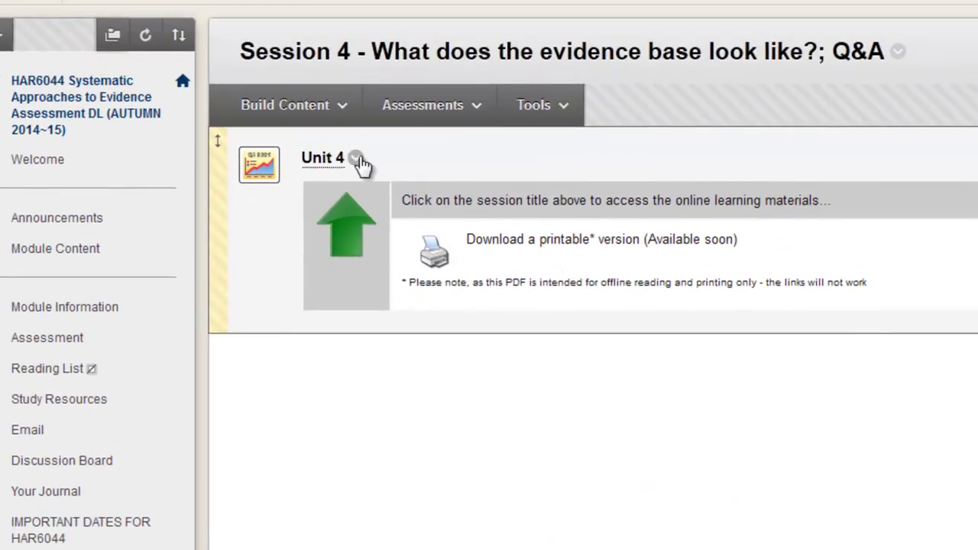
Edit Unit 4 and link its 'Download a printable* version' text to HAR6044-unit4_PrintablePDF.pdf, alt text 'printable pdf'.
click(356, 158)
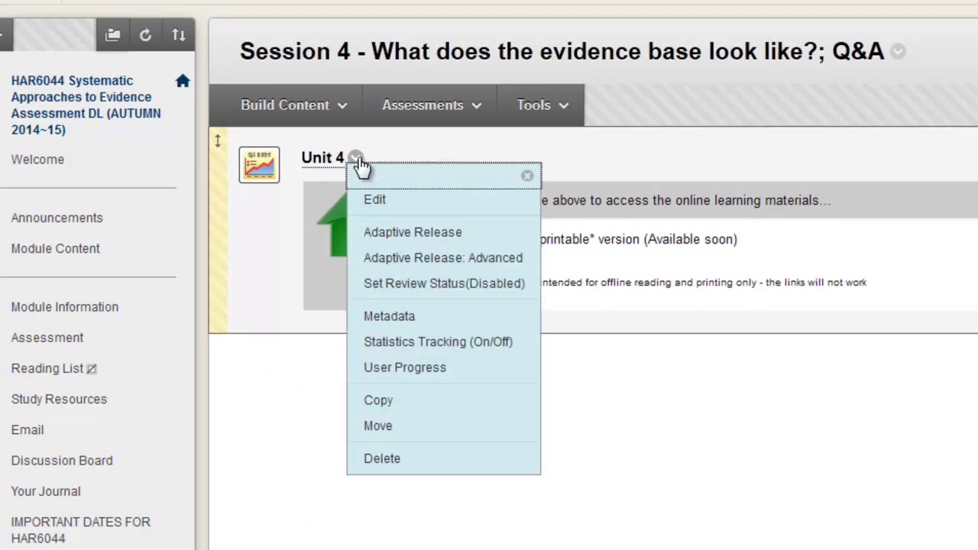
click(391, 200)
click(390, 114)
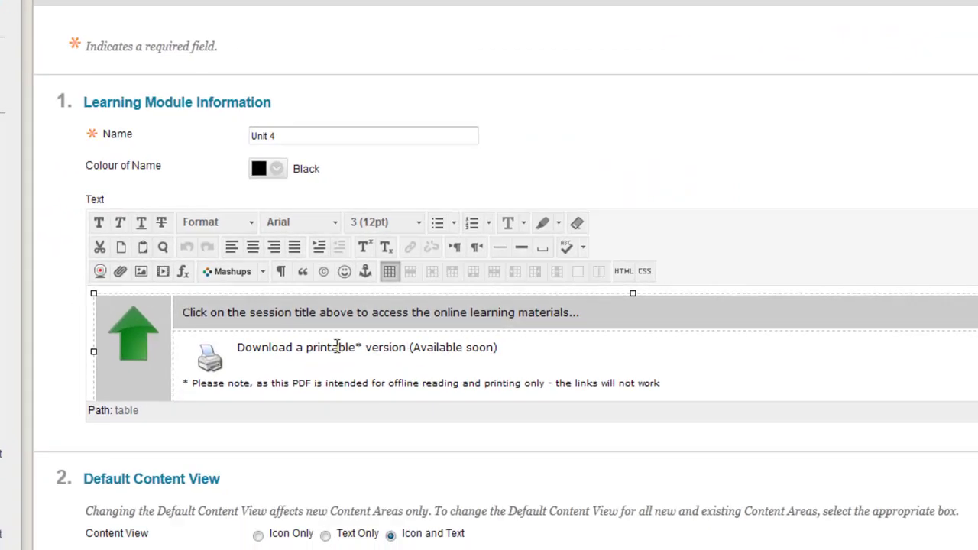
drag(406, 348, 236, 347)
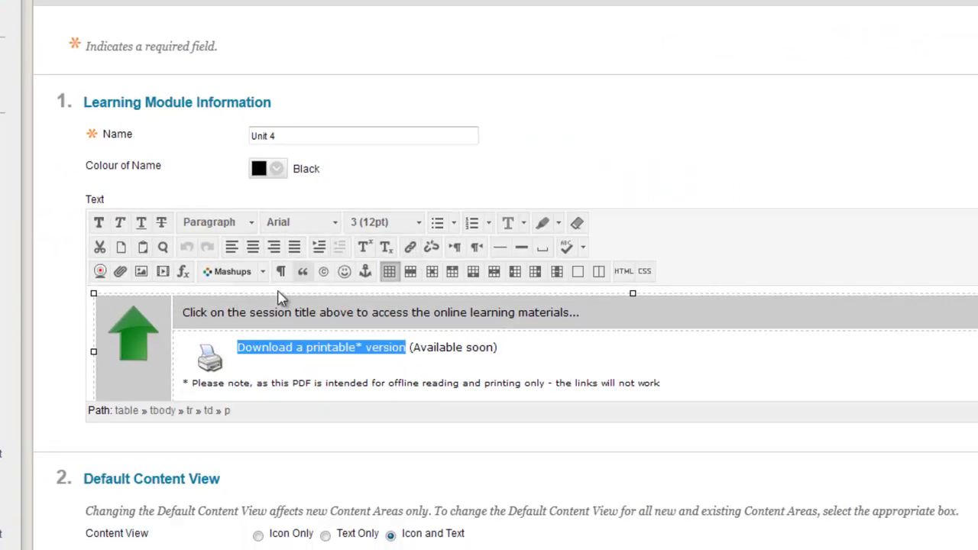
click(124, 275)
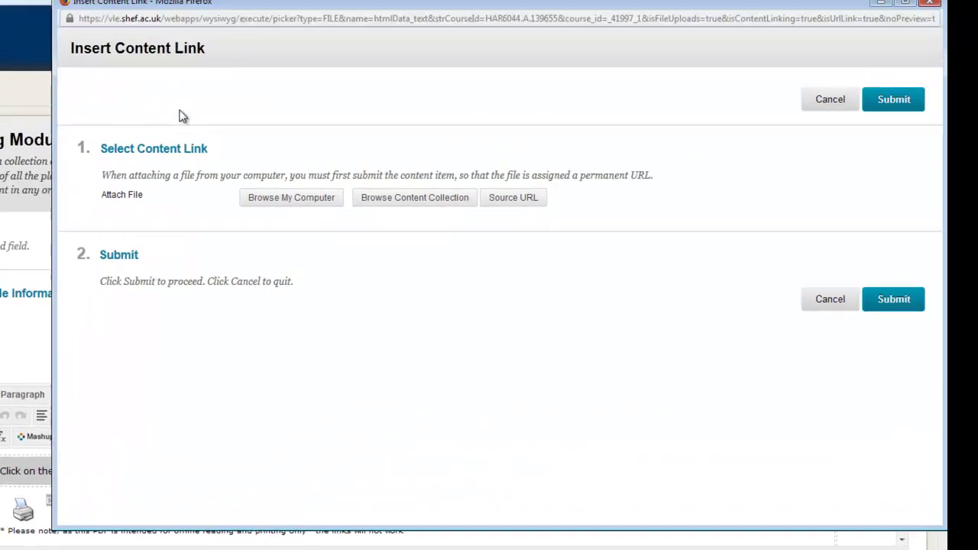
click(324, 202)
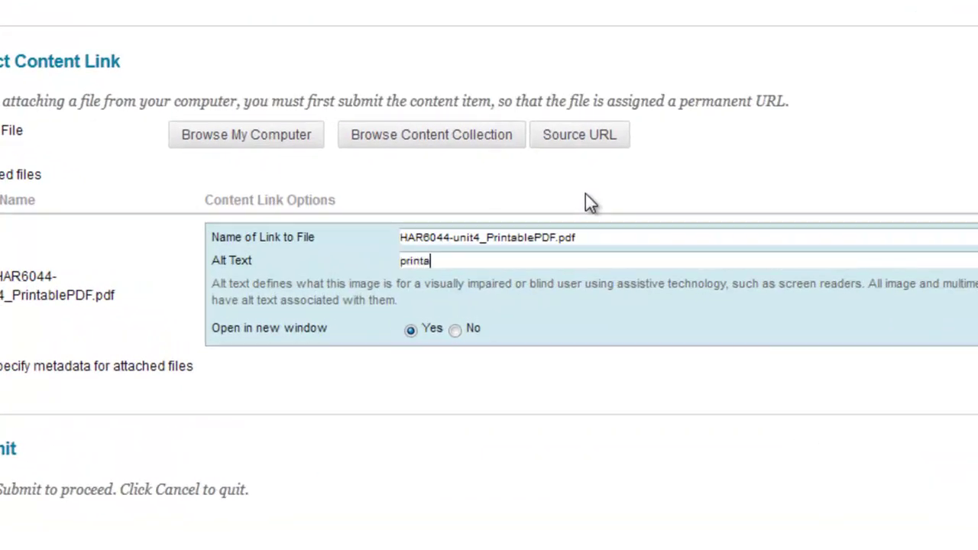
text(ble pdf)
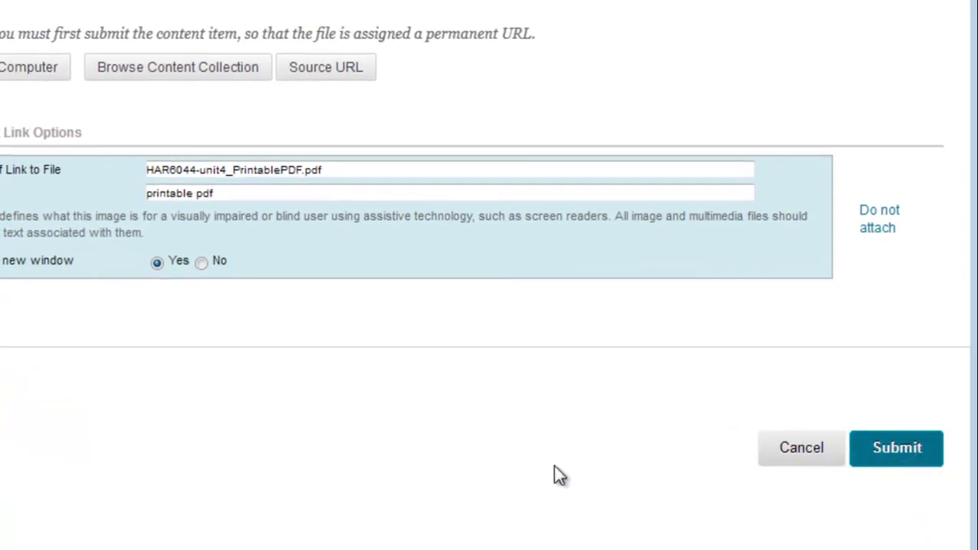
Insert the HAR6044-unit4_PrintablePDF.pdf link and change its note from 'Available soon' to 'Available: 28 October 2014'.
click(897, 447)
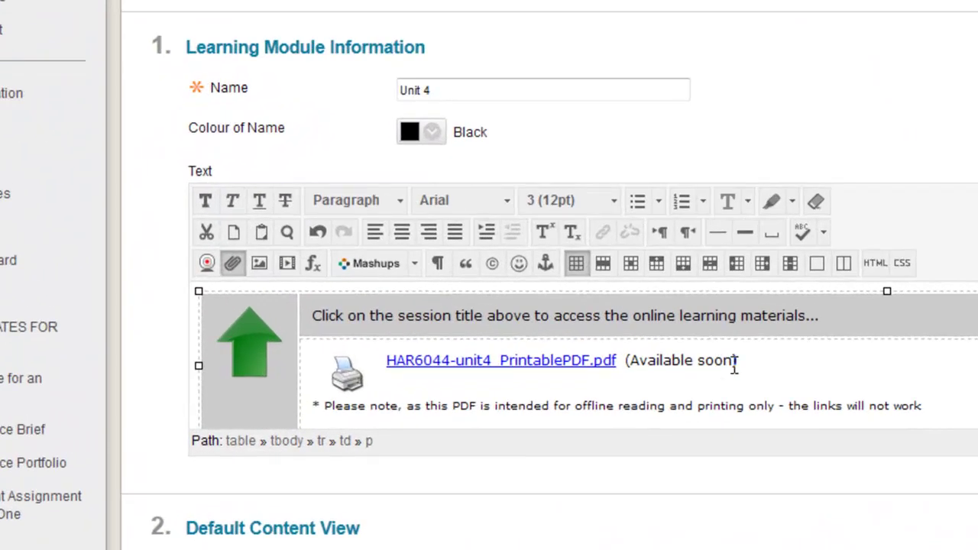
drag(734, 367, 696, 371)
key(BackSpace)
key(BackSpace)
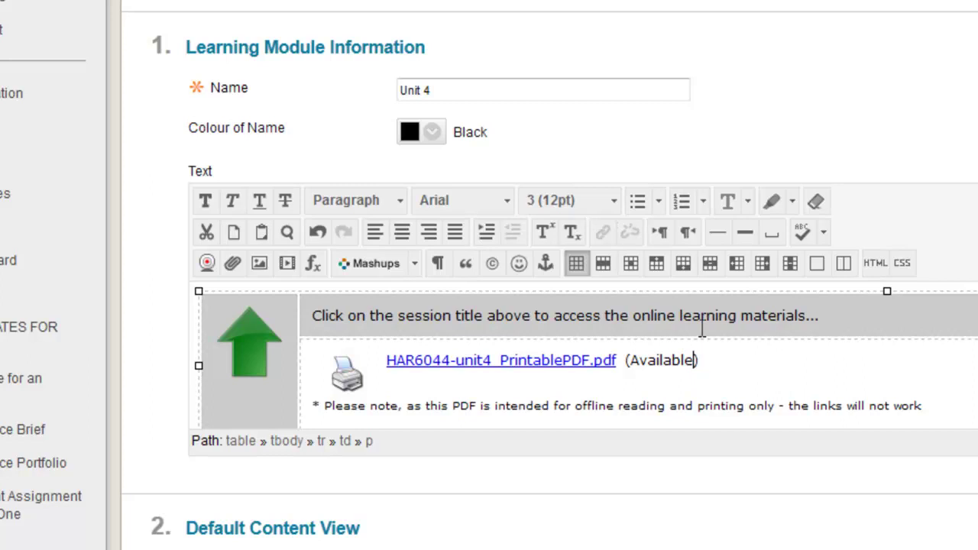
text(: 28 October 2014)
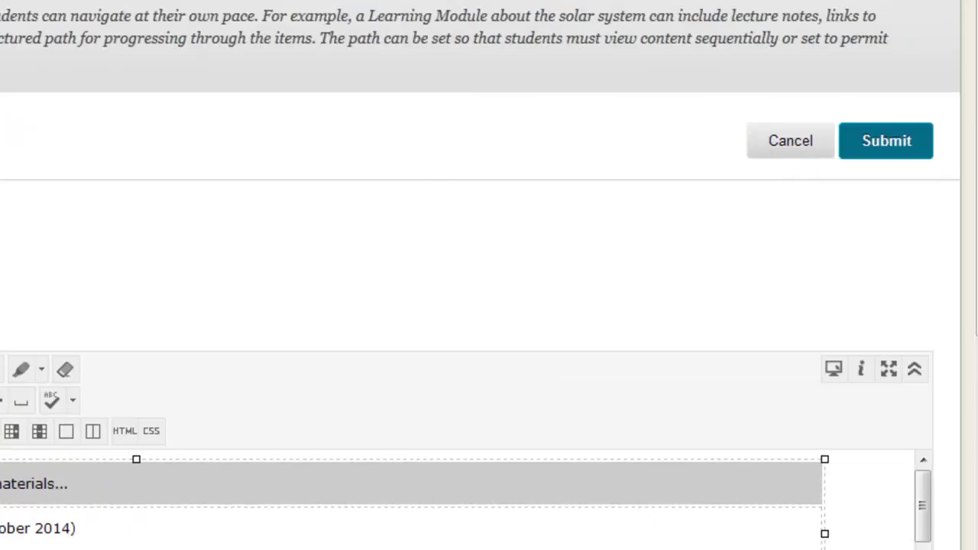